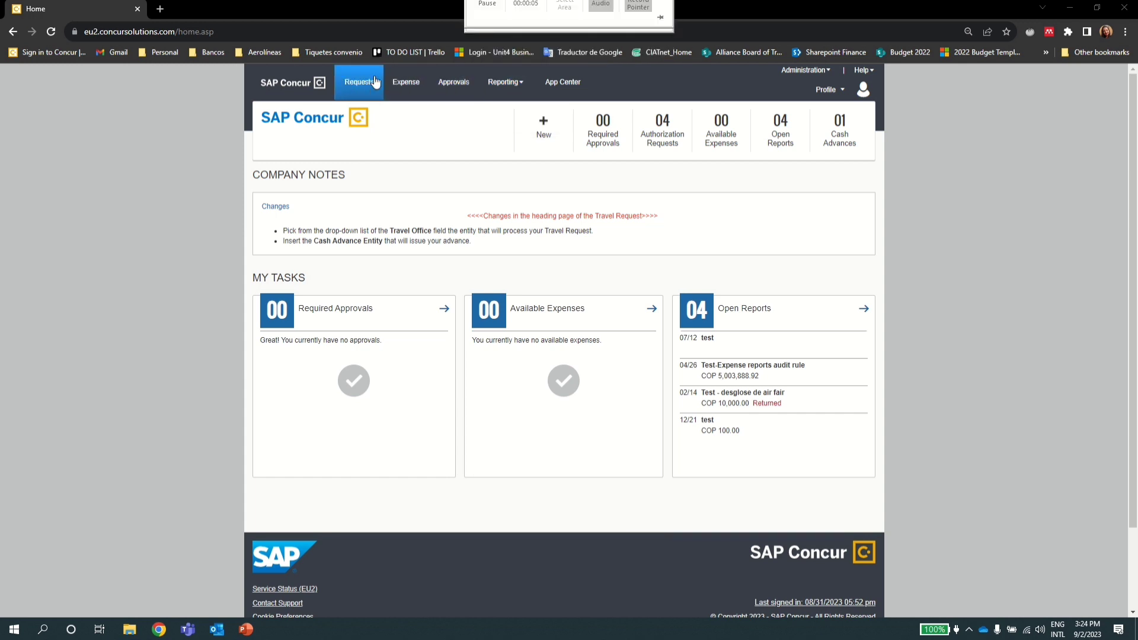
# Start a new travel request with travel type International and trip title "Roma 5-10 sept taller"
pyautogui.click(365, 89)
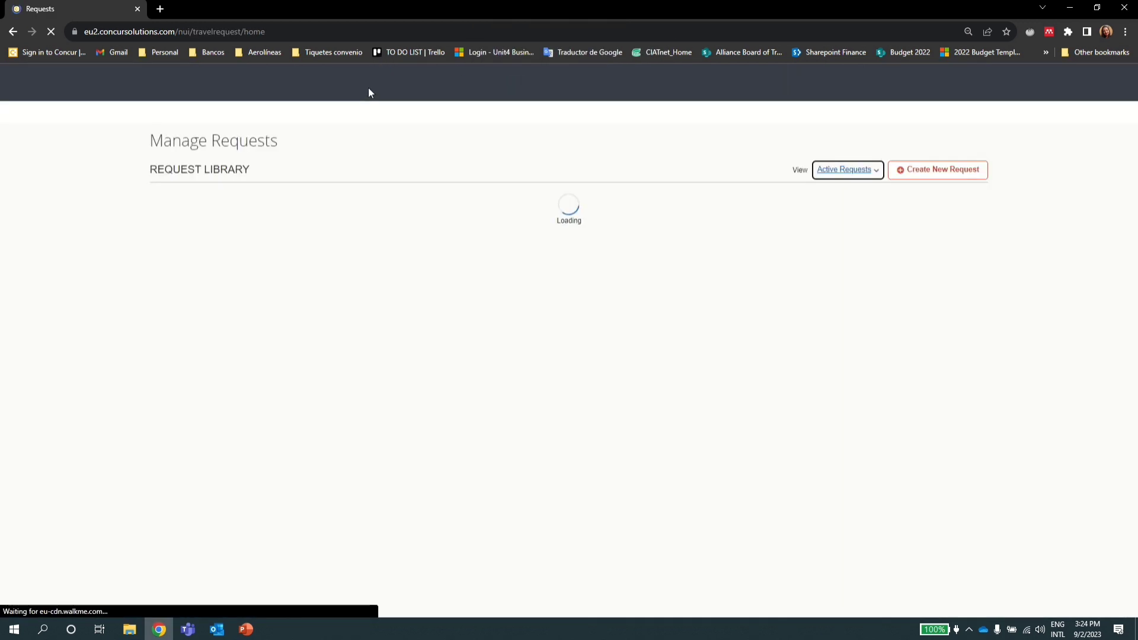
pyautogui.click(979, 178)
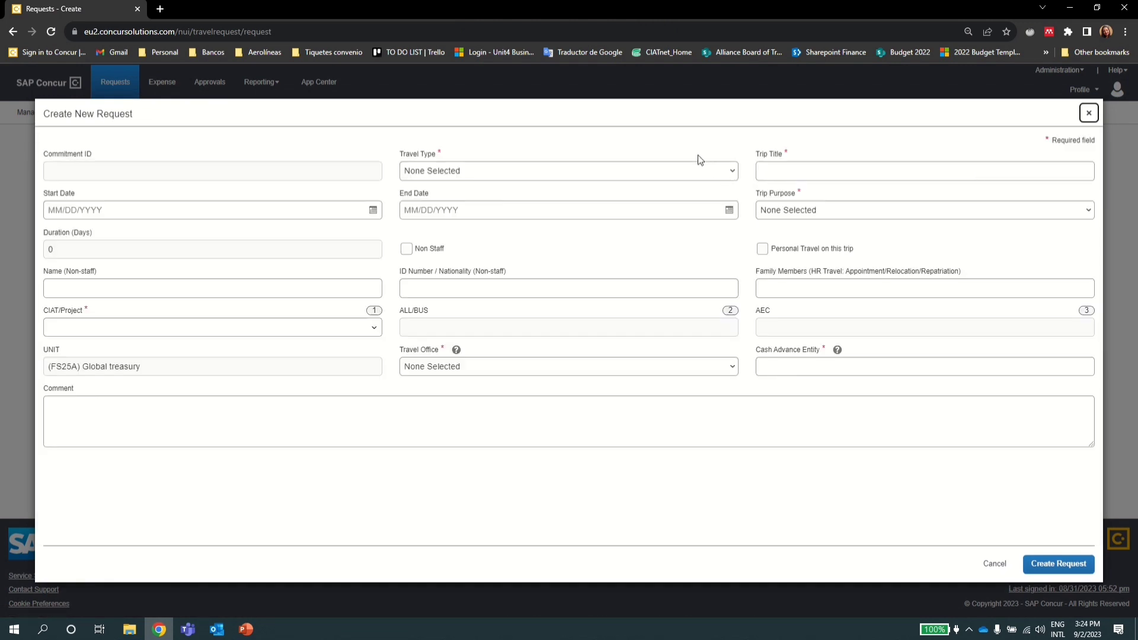
pyautogui.click(736, 173)
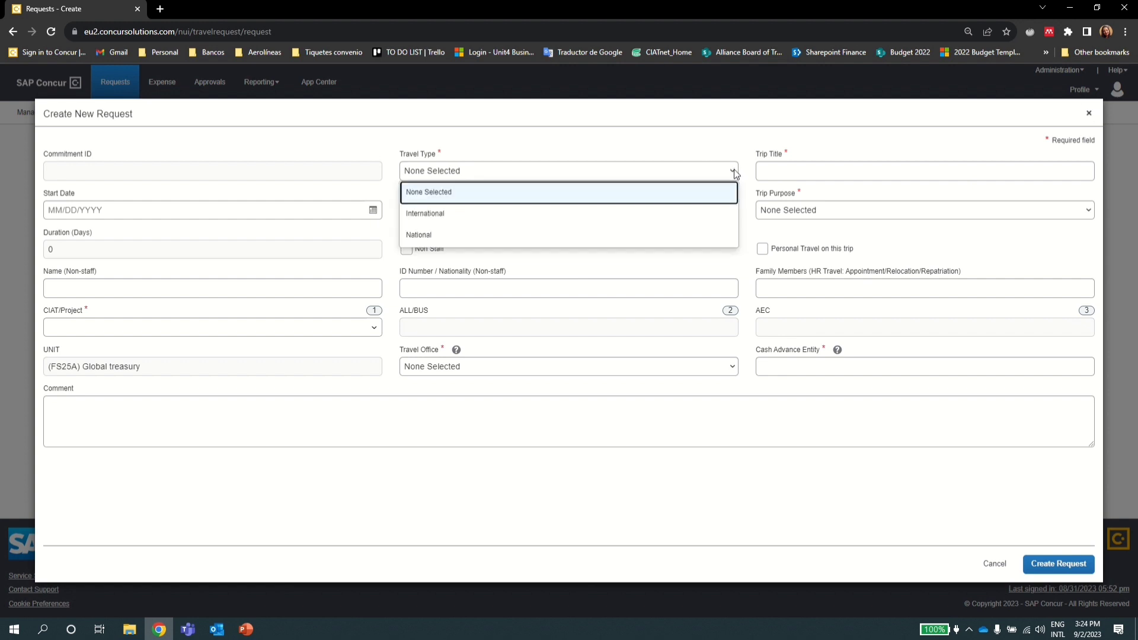
pyautogui.click(454, 220)
pyautogui.click(792, 169)
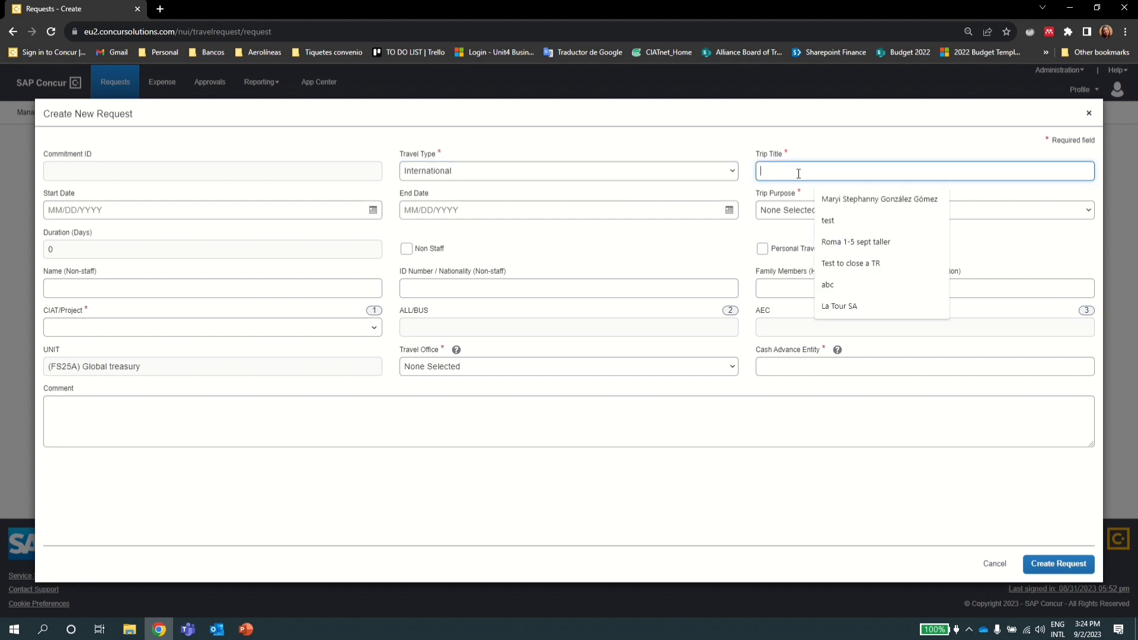
pyautogui.write('Roma')
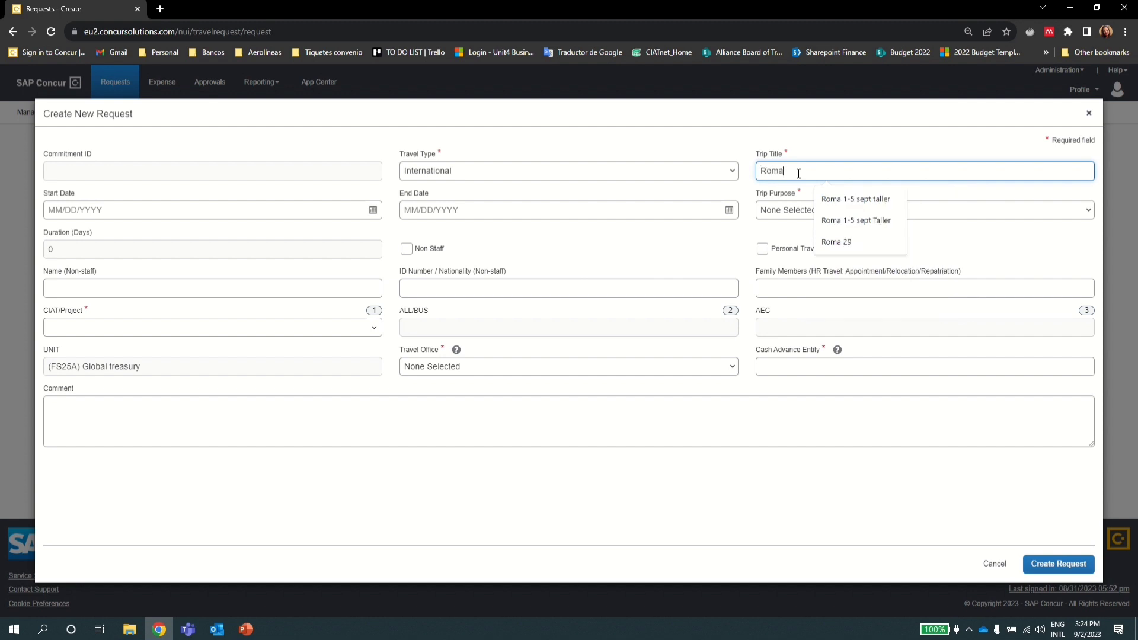
pyautogui.write(' 5-10 sept')
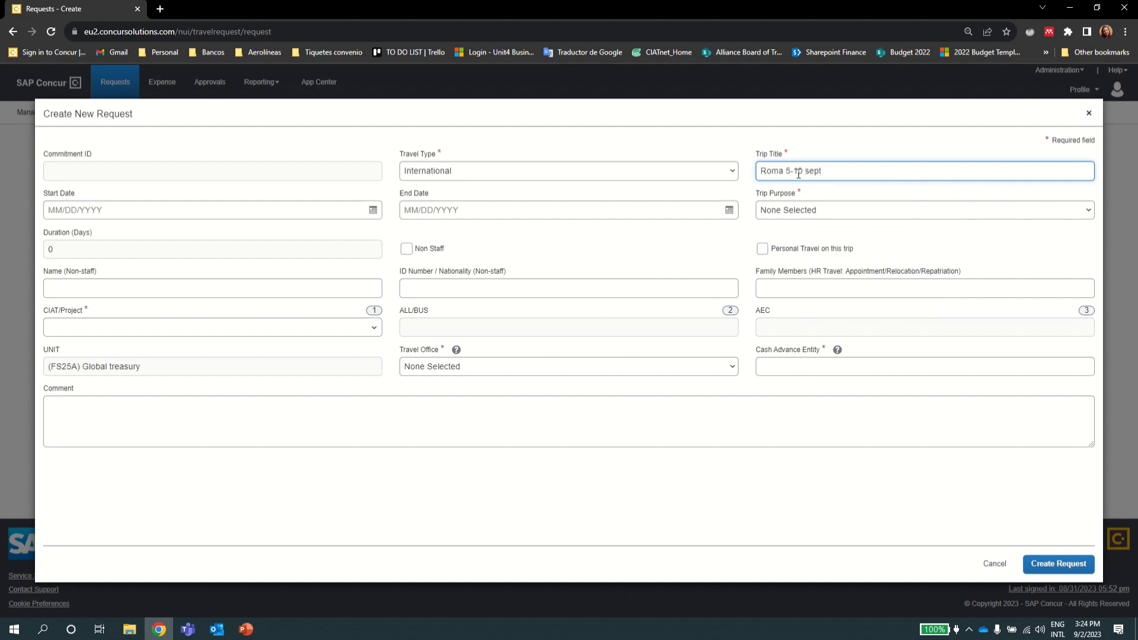
pyautogui.write(' taller')
# Set the trip dates from 09/05/2023 to 09/10/2023 and the trip purpose to Alliance Workshop
pyautogui.click(373, 210)
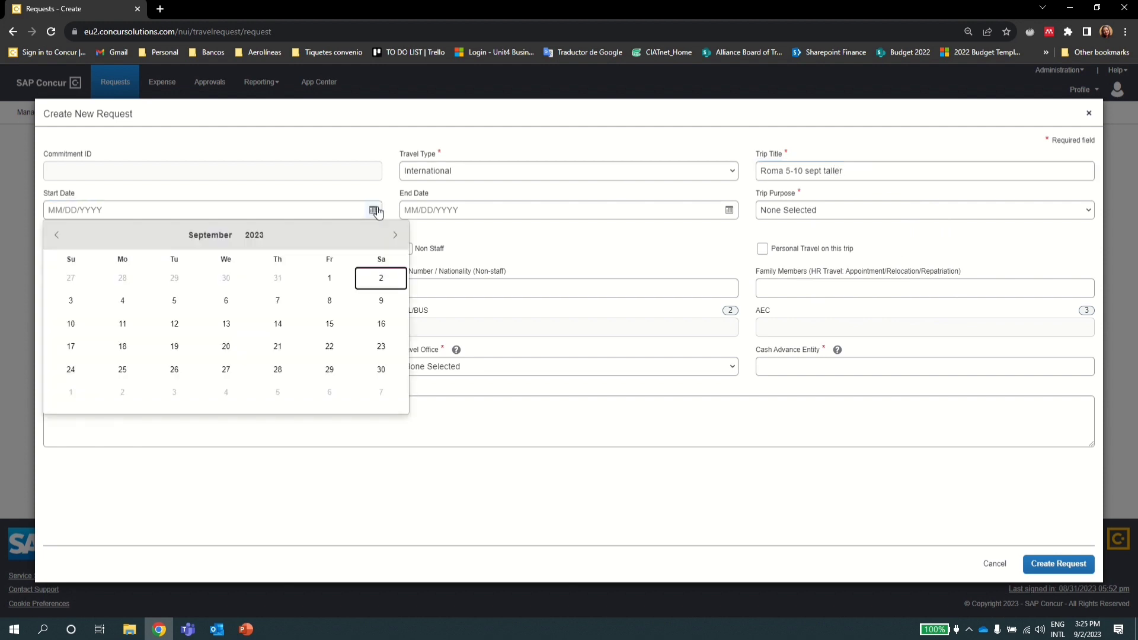
pyautogui.click(174, 300)
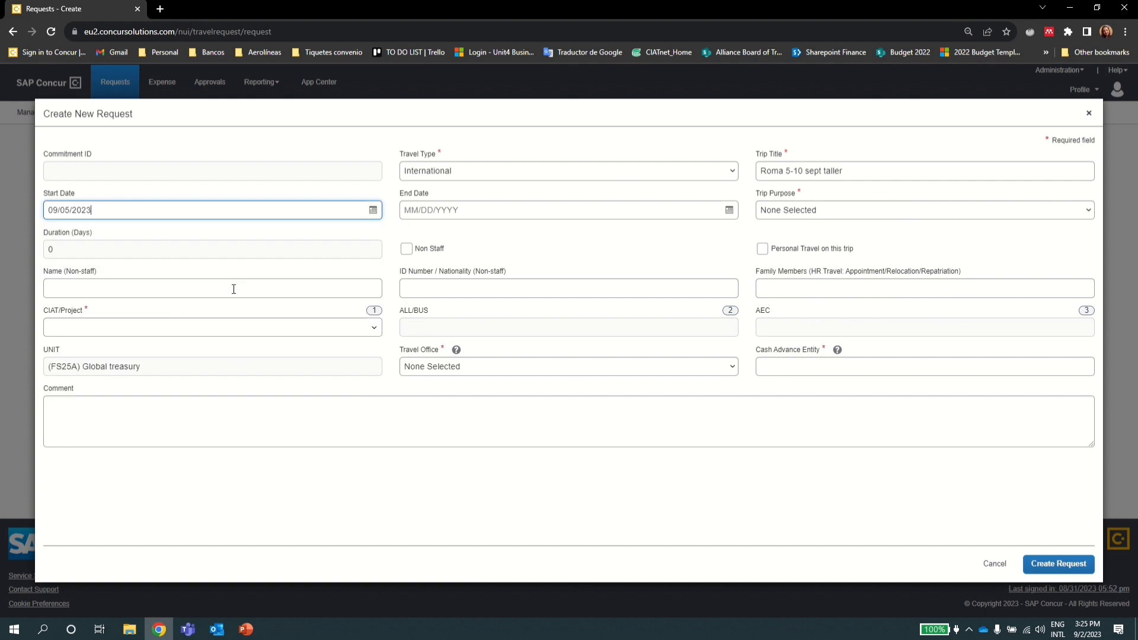
pyautogui.click(730, 211)
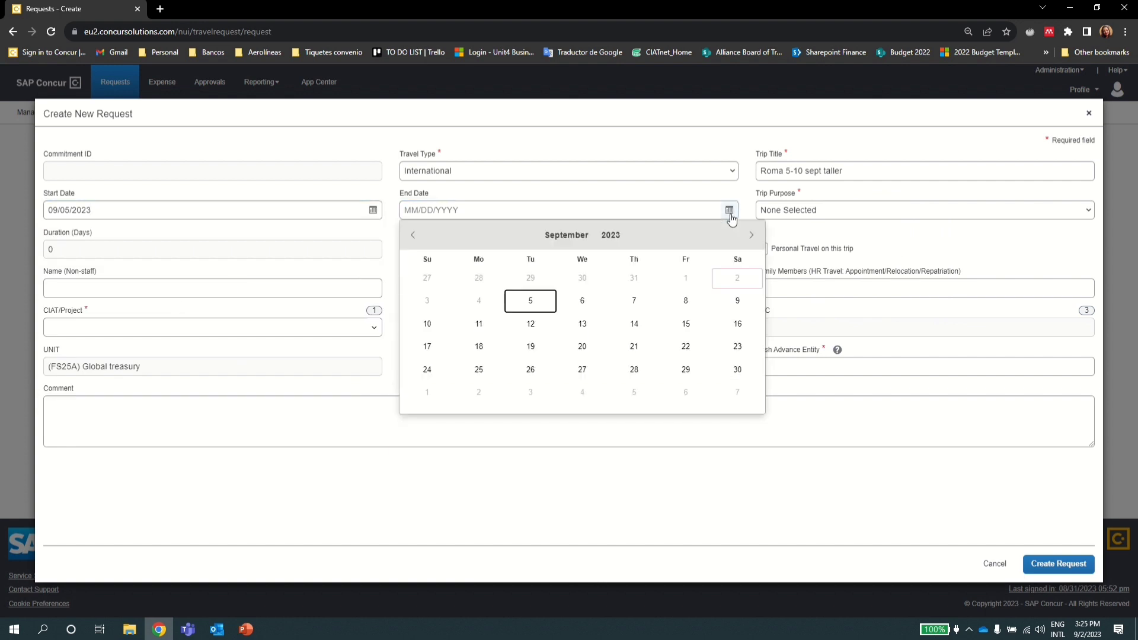
pyautogui.click(427, 324)
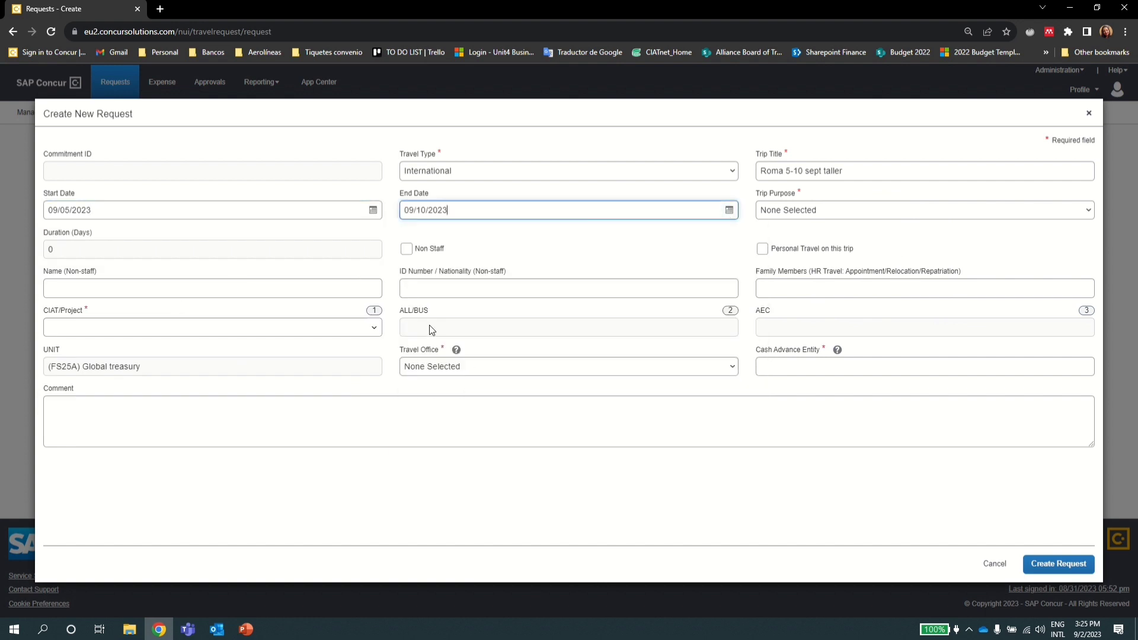
pyautogui.click(859, 213)
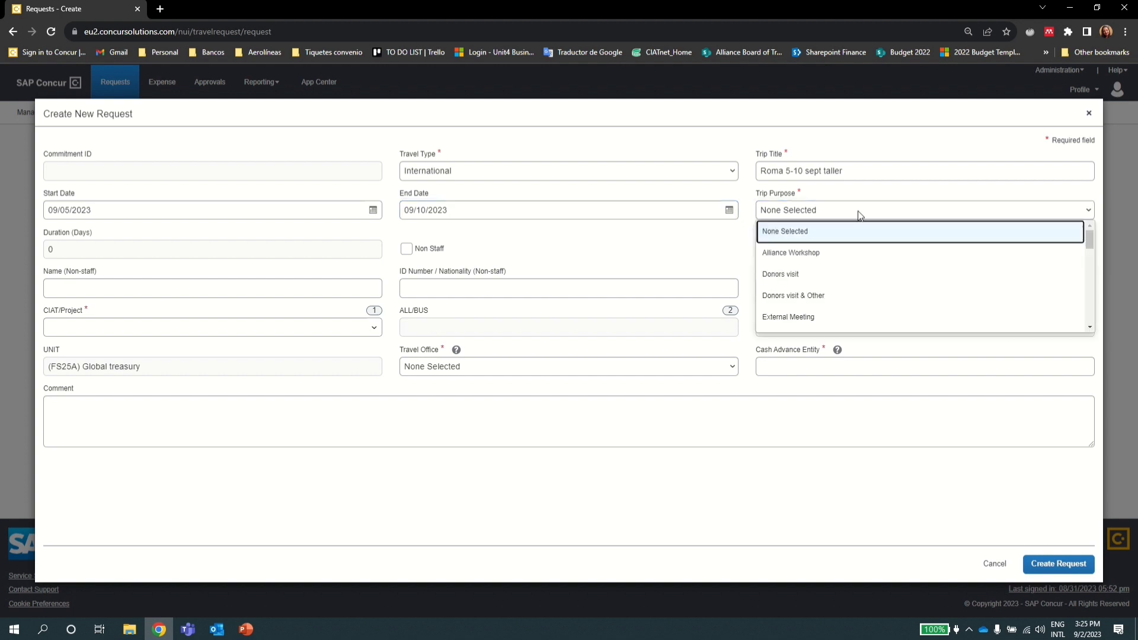
pyautogui.click(807, 254)
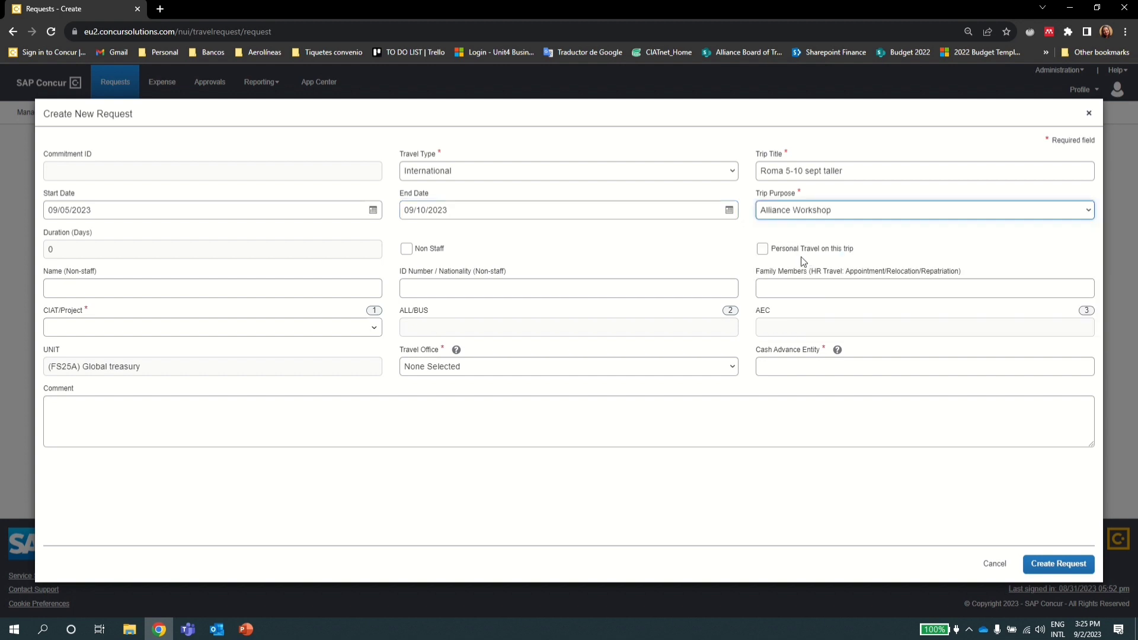
# Set CIAT/Project to CIAT, using the Either search mode to find it
pyautogui.click(151, 329)
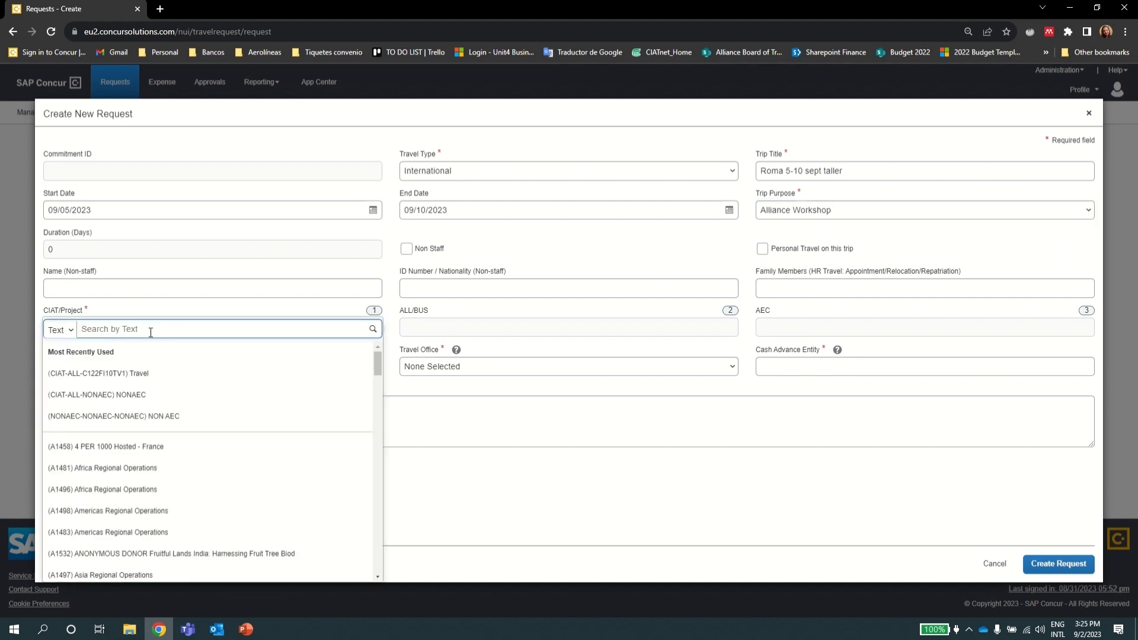
pyautogui.click(71, 335)
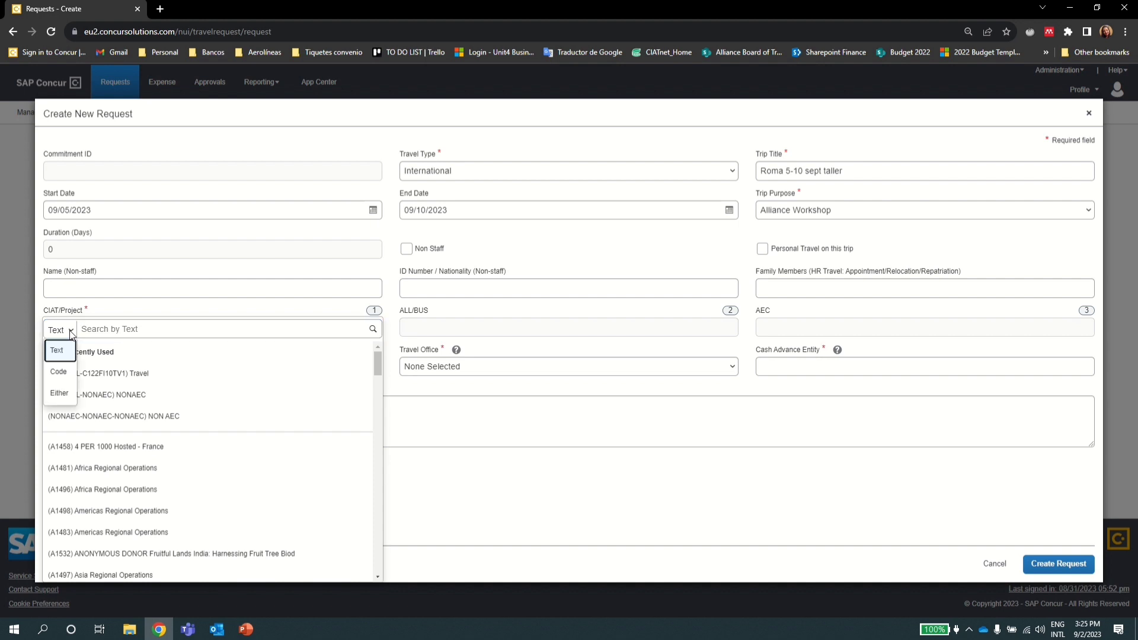
pyautogui.click(60, 396)
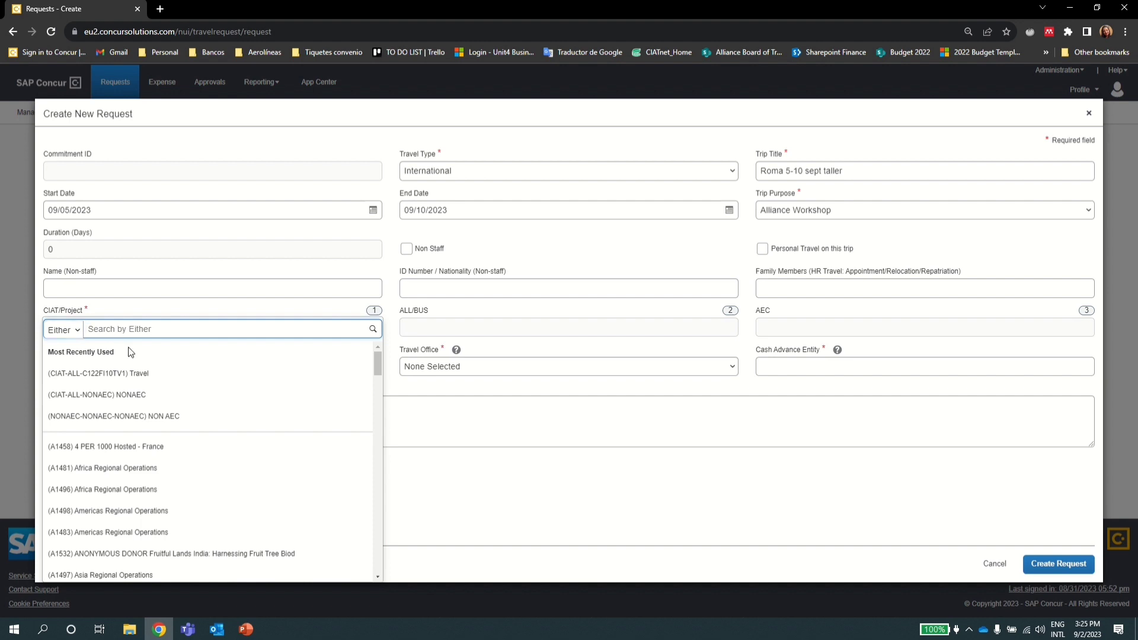
pyautogui.write('CIAT')
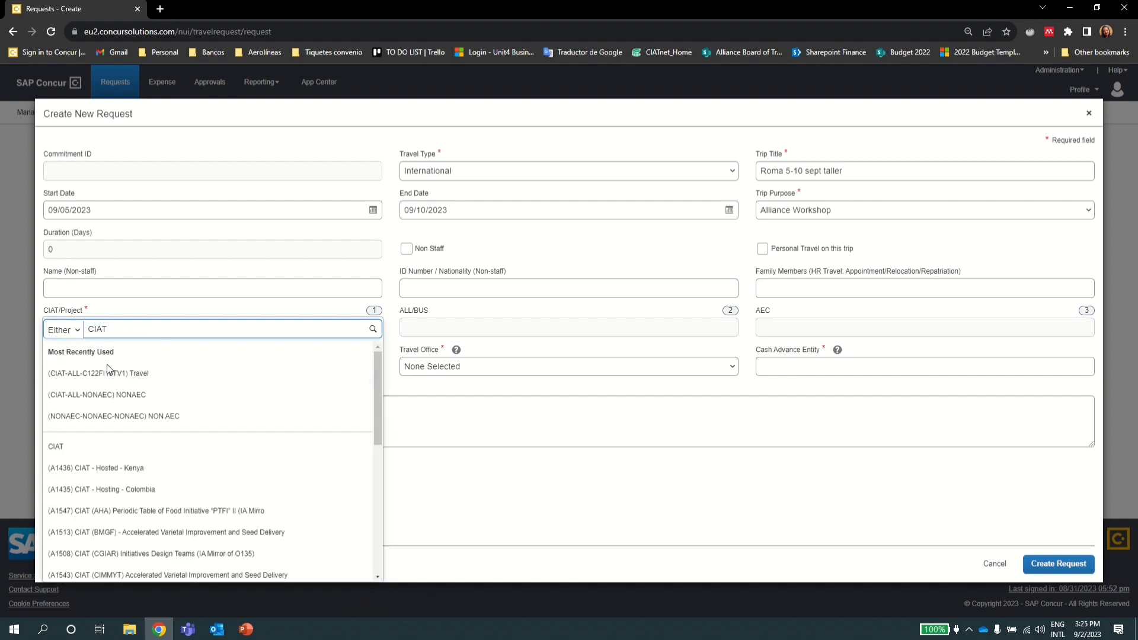
pyautogui.click(53, 452)
# Set ALL/BUS to ALL, using the Either search mode
pyautogui.click(427, 331)
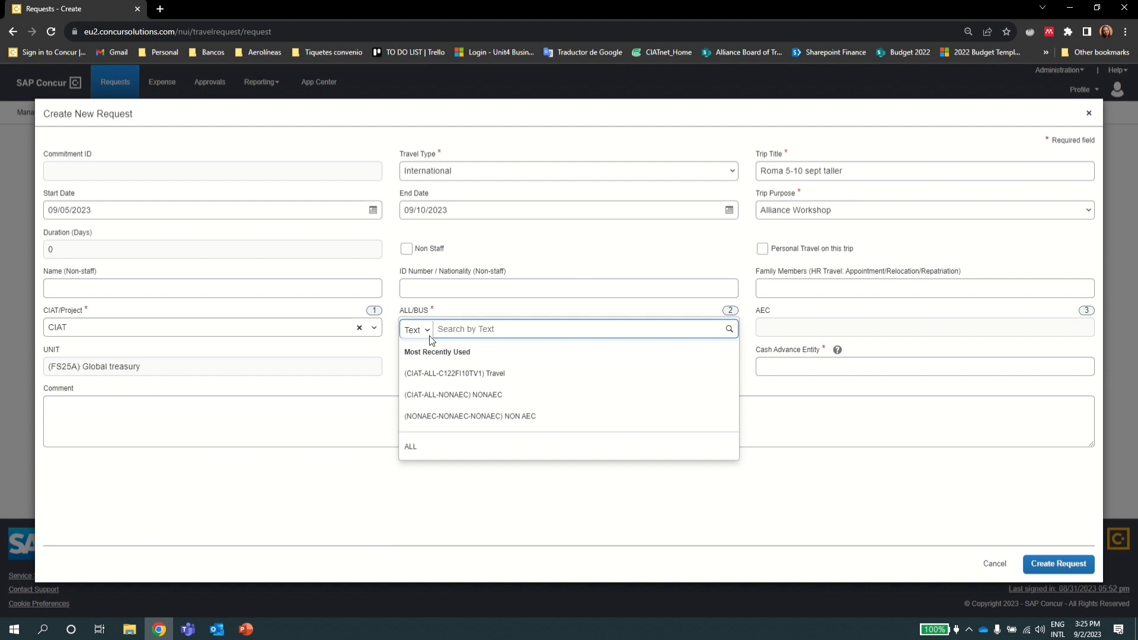
pyautogui.click(429, 335)
pyautogui.click(415, 393)
pyautogui.write('ALL')
pyautogui.click(421, 445)
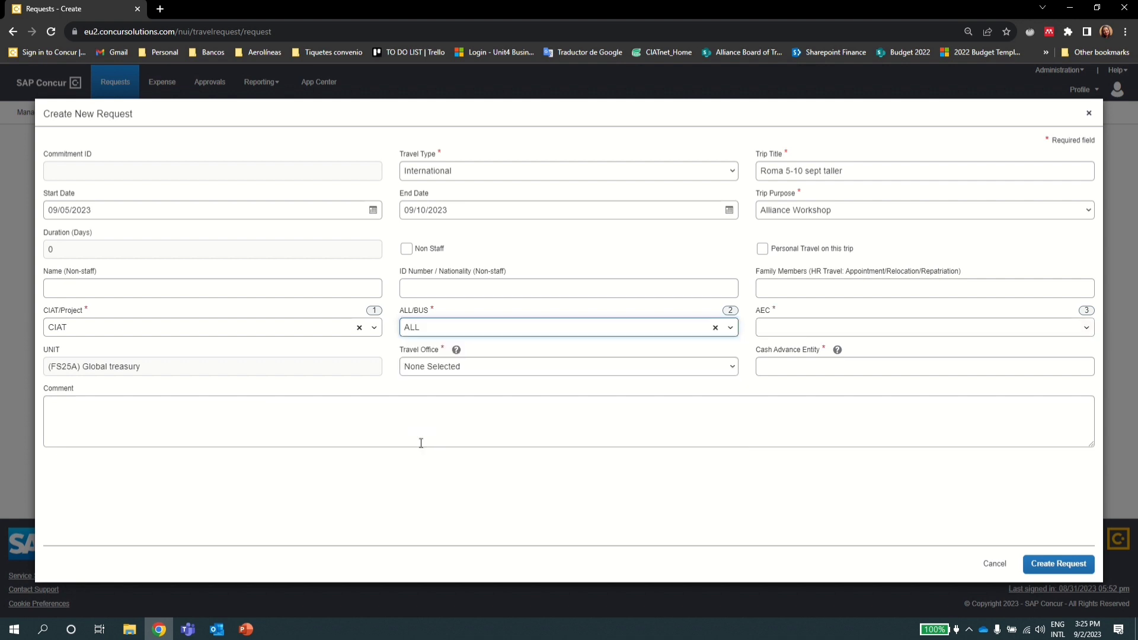
# Search the AEC field for C122 and choose the recently used CIAT-ALL-C122FI10TV1 Travel combination
pyautogui.click(806, 327)
pyautogui.write('C')
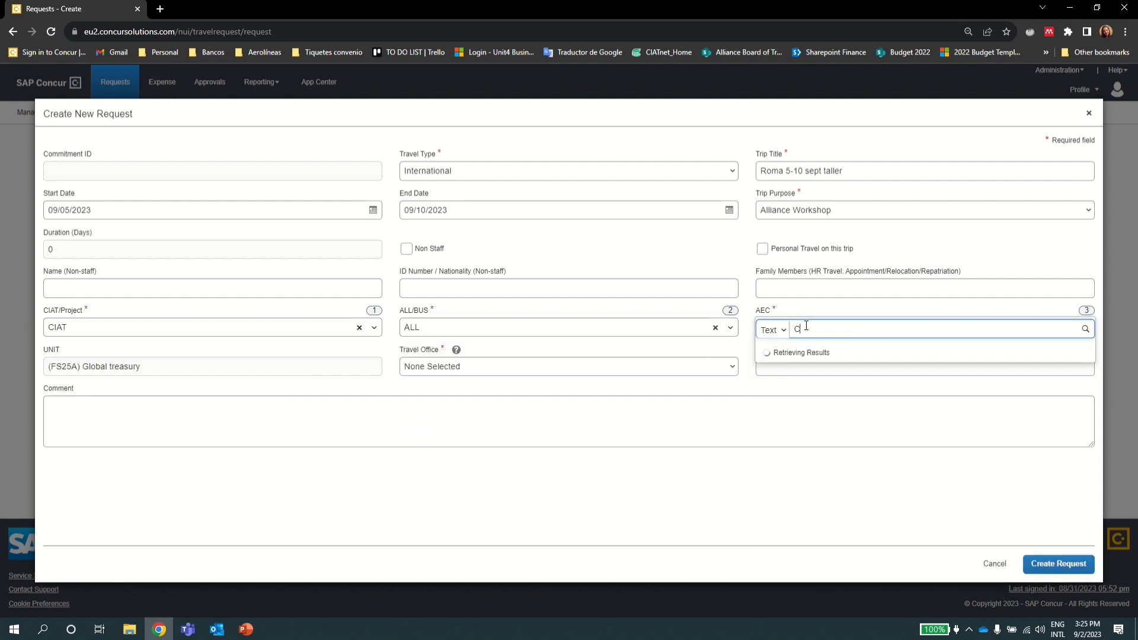
pyautogui.write('122')
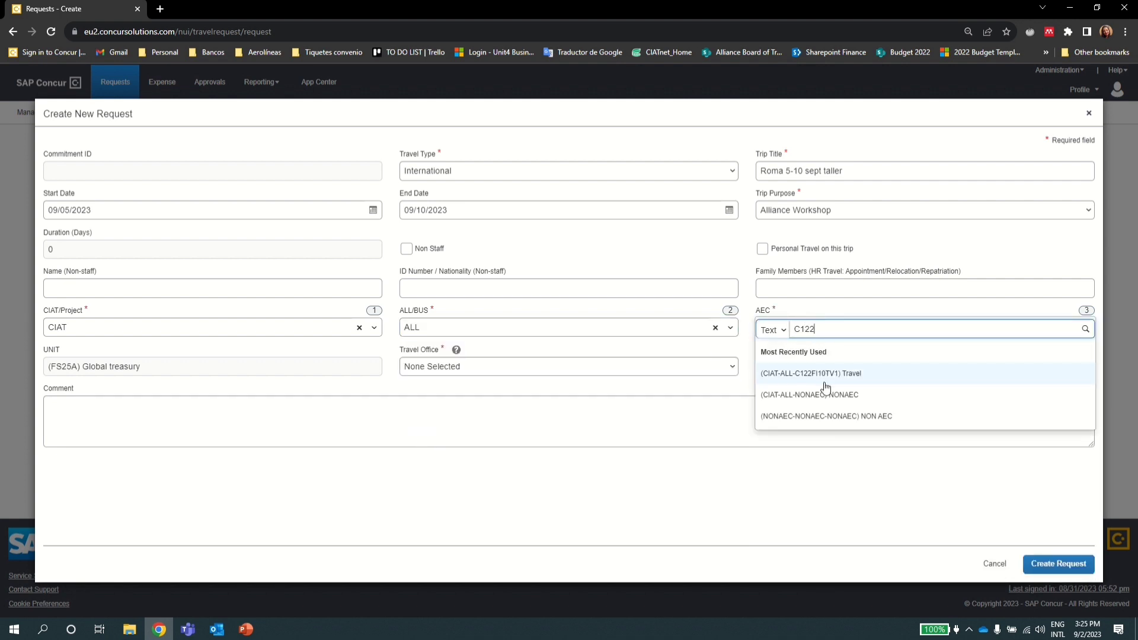
pyautogui.click(825, 379)
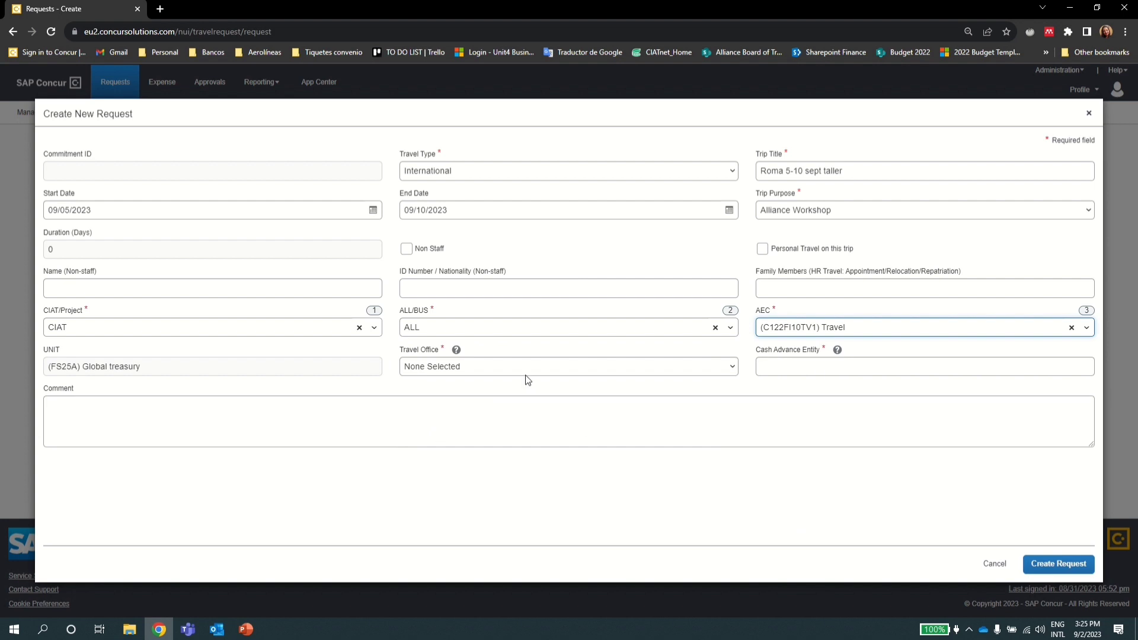
# Set the travel office to PALMIRA (COLOMBIA) and the cash advance entity to PAL, and create the request
pyautogui.click(731, 367)
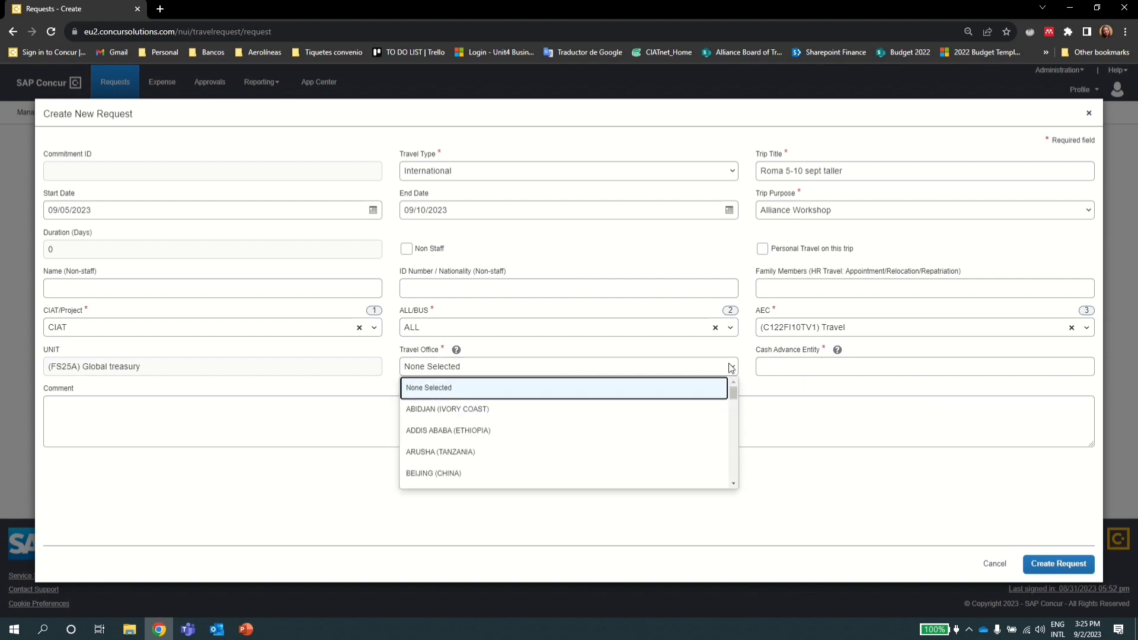
pyautogui.press('p')
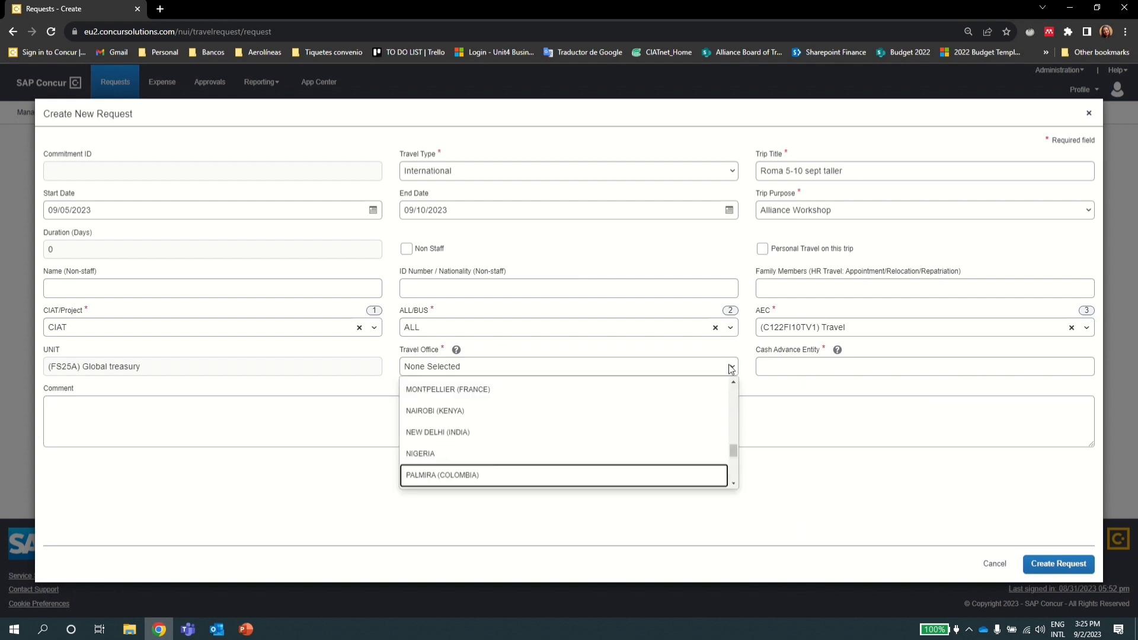
pyautogui.click(490, 477)
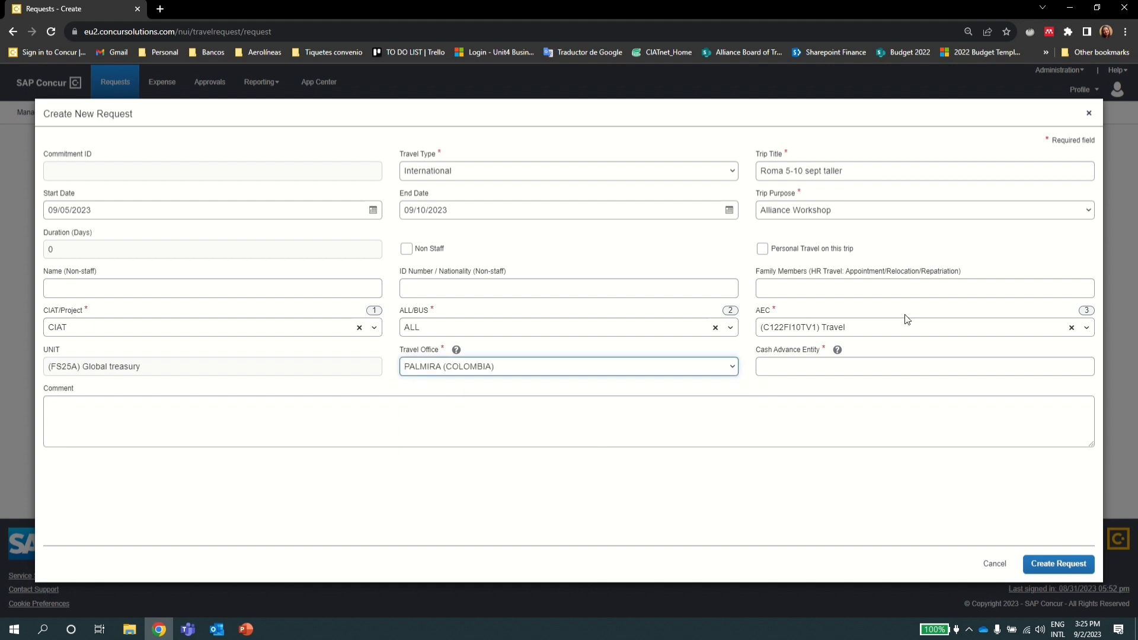
pyautogui.click(790, 364)
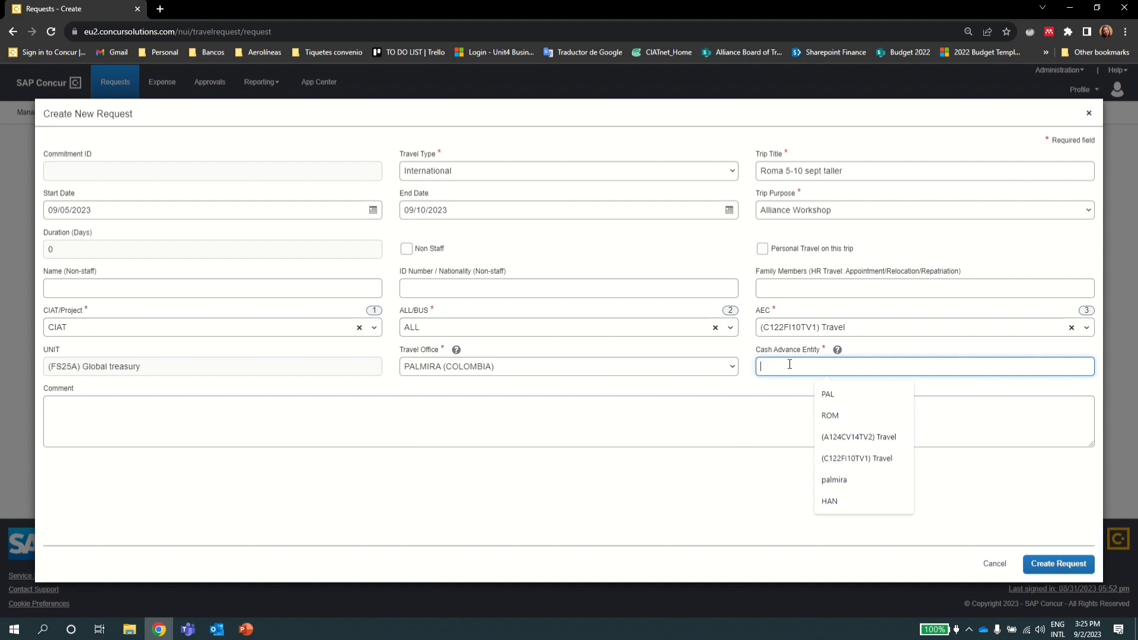
pyautogui.write('PAL')
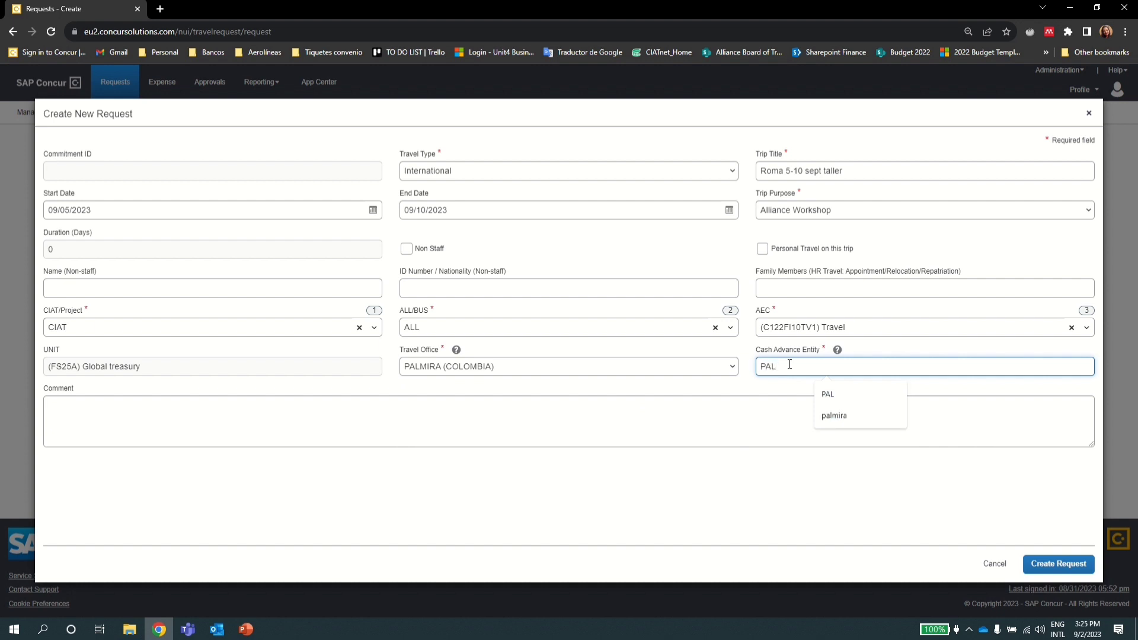
pyautogui.click(838, 394)
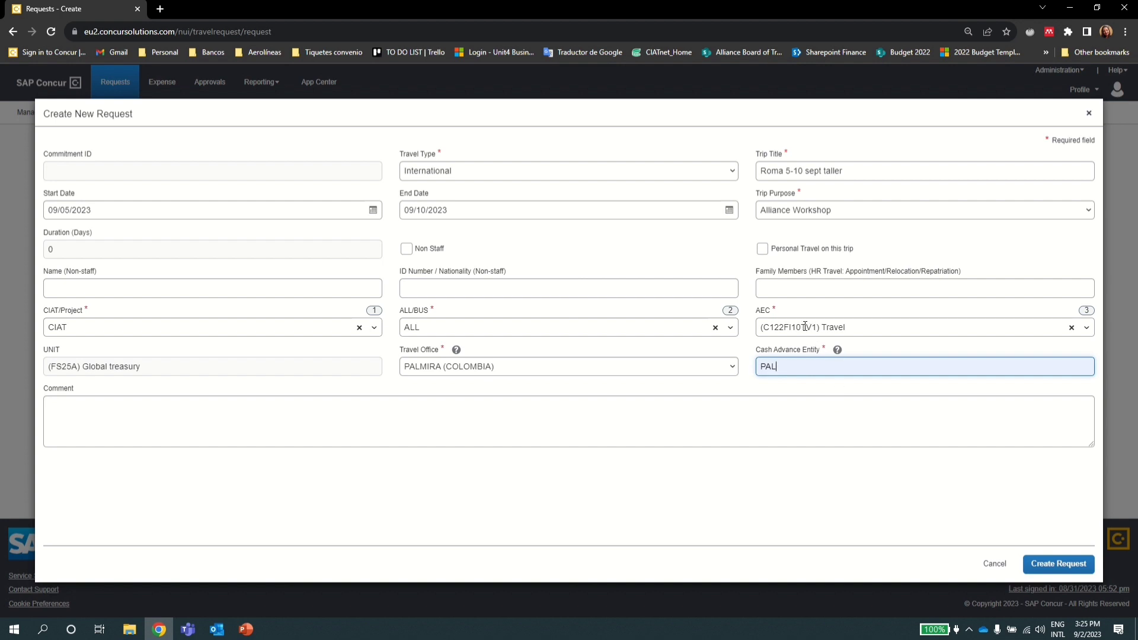
pyautogui.click(1056, 567)
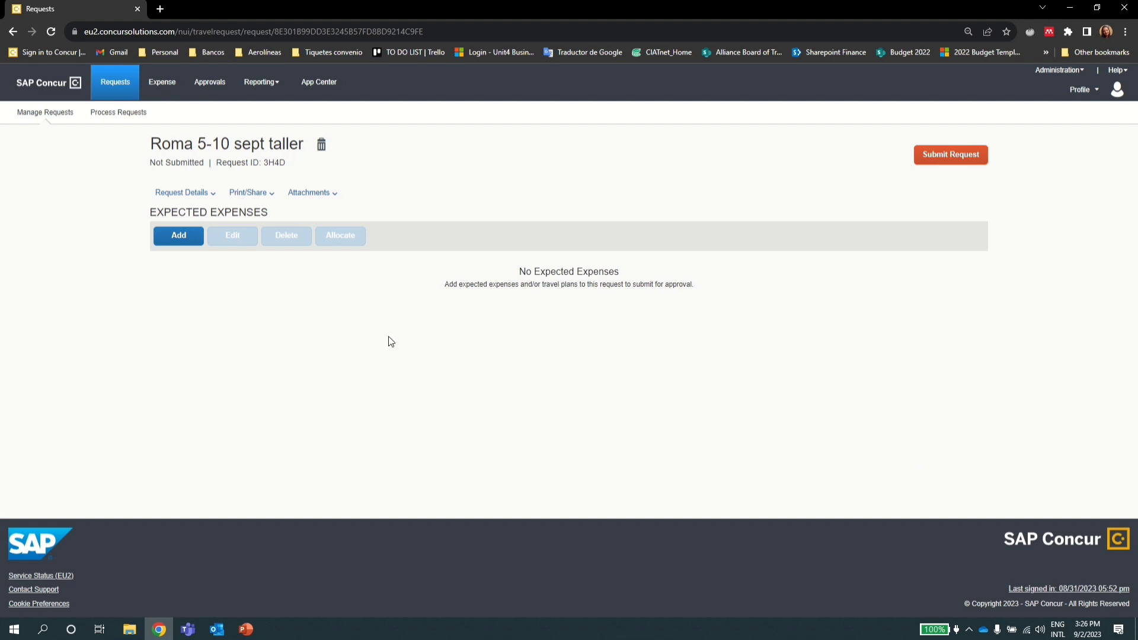
# Add a Fare - International [tickets] expected expense with origin Colombia and destination Italy
pyautogui.click(195, 244)
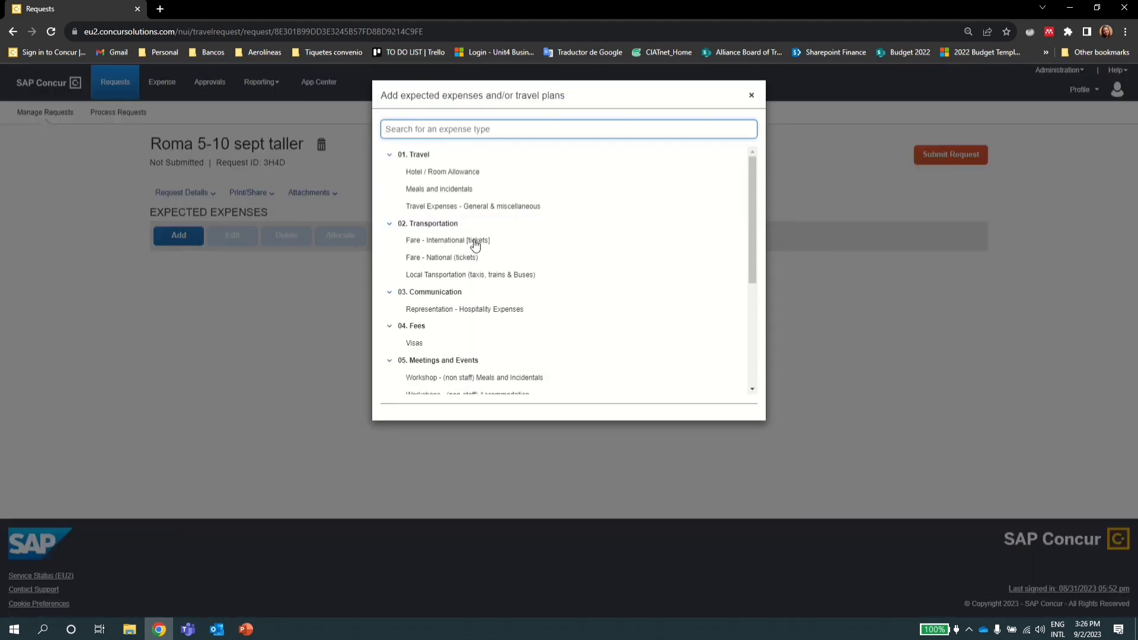
pyautogui.click(475, 244)
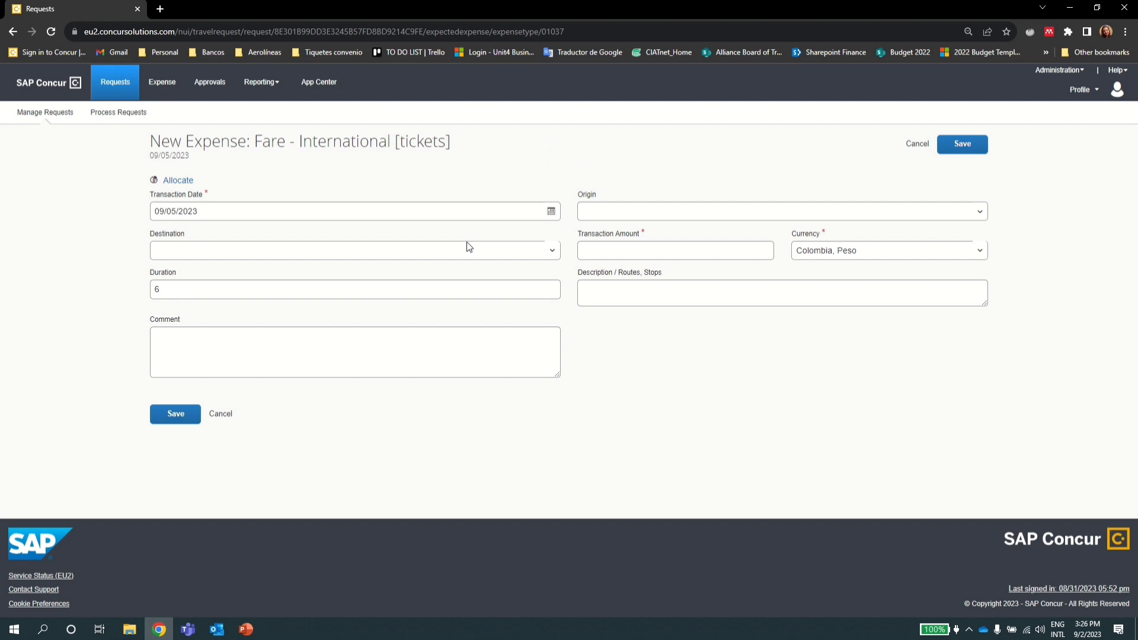
pyautogui.click(609, 212)
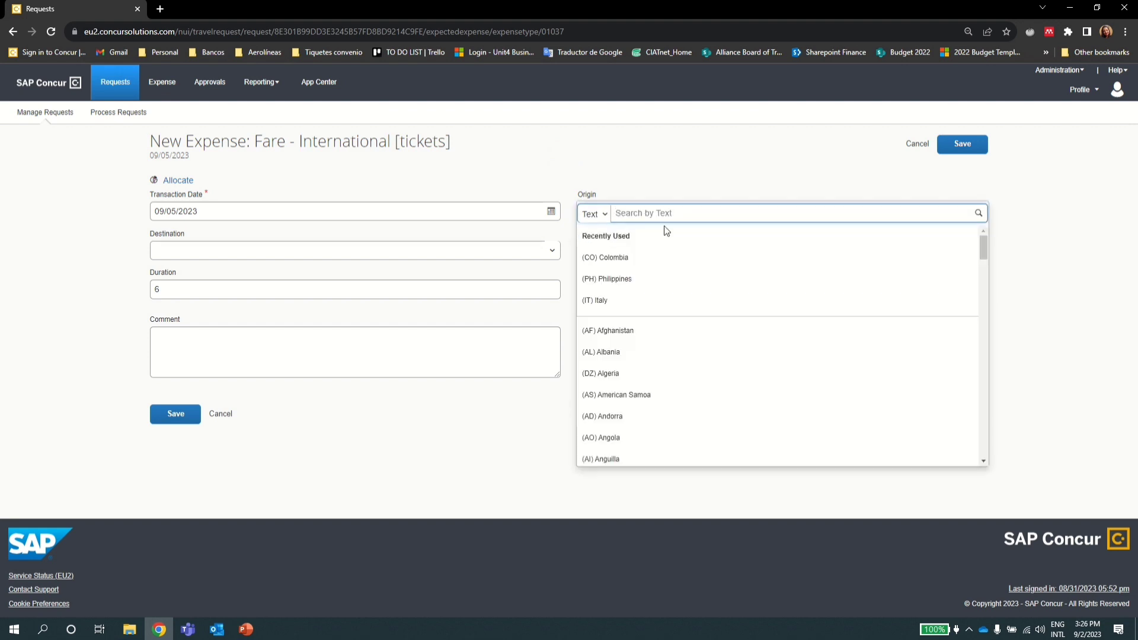
pyautogui.write('COLOMBI')
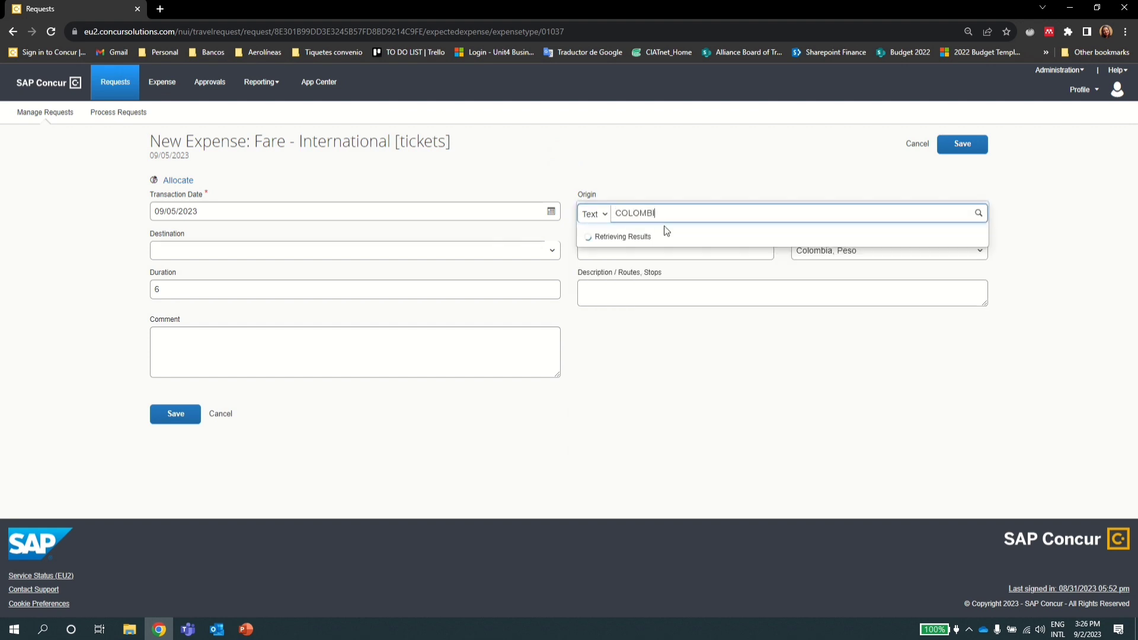
pyautogui.click(617, 257)
pyautogui.click(267, 250)
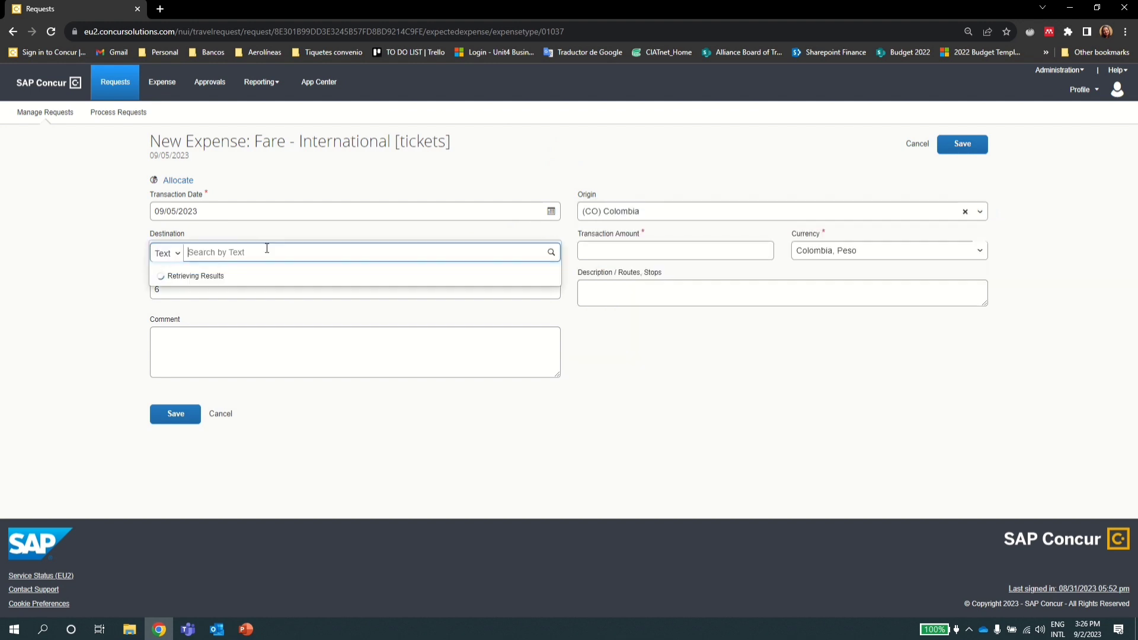
pyautogui.write('ITALY')
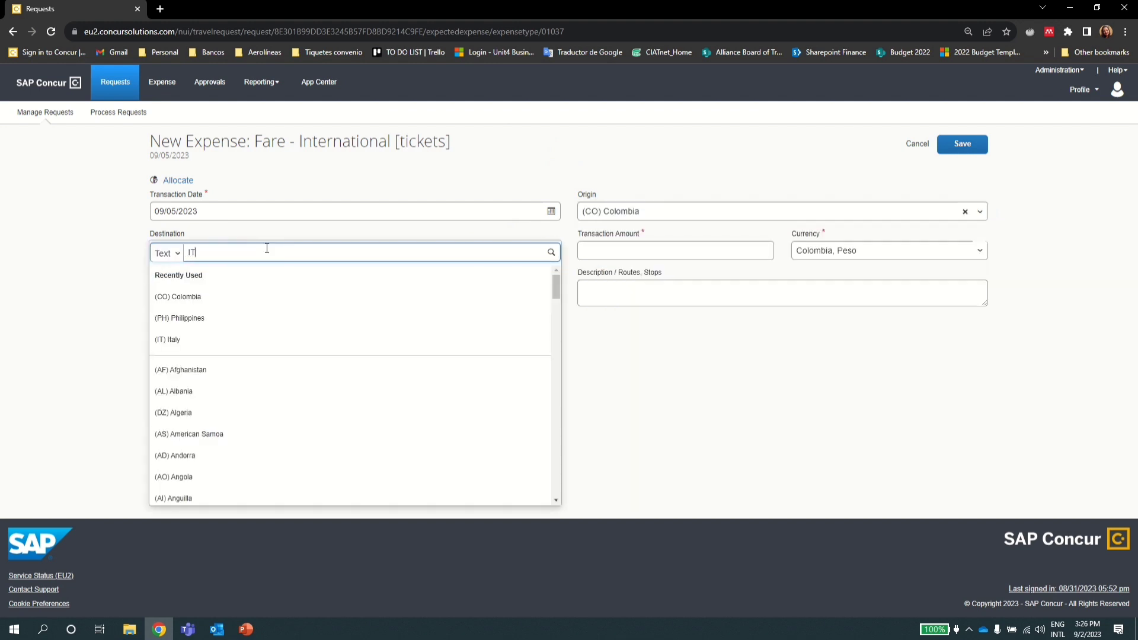
pyautogui.click(209, 340)
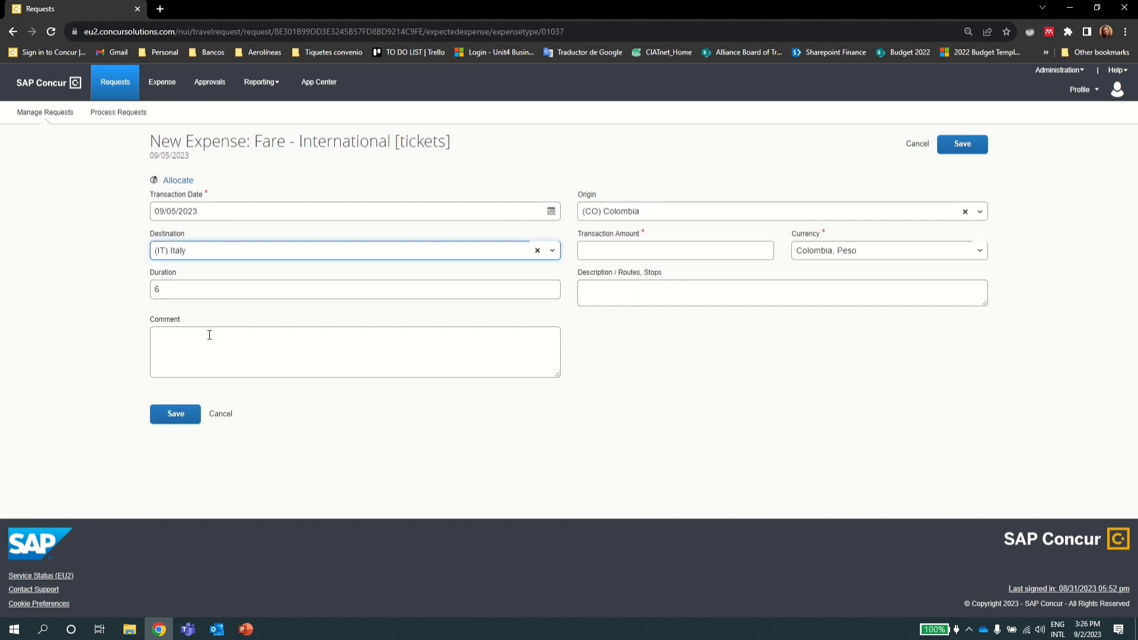
# Set the international fare's transaction amount to 10,000 Colombian pesos, enter the booking number and route as its description, and save the expense
pyautogui.click(606, 252)
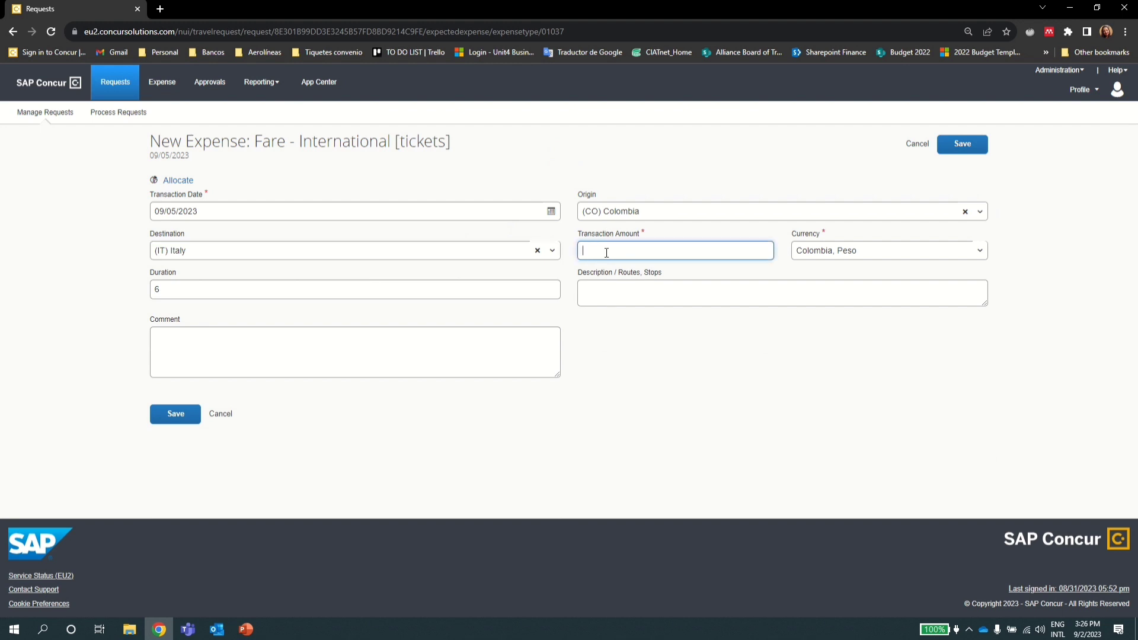
pyautogui.write('10000')
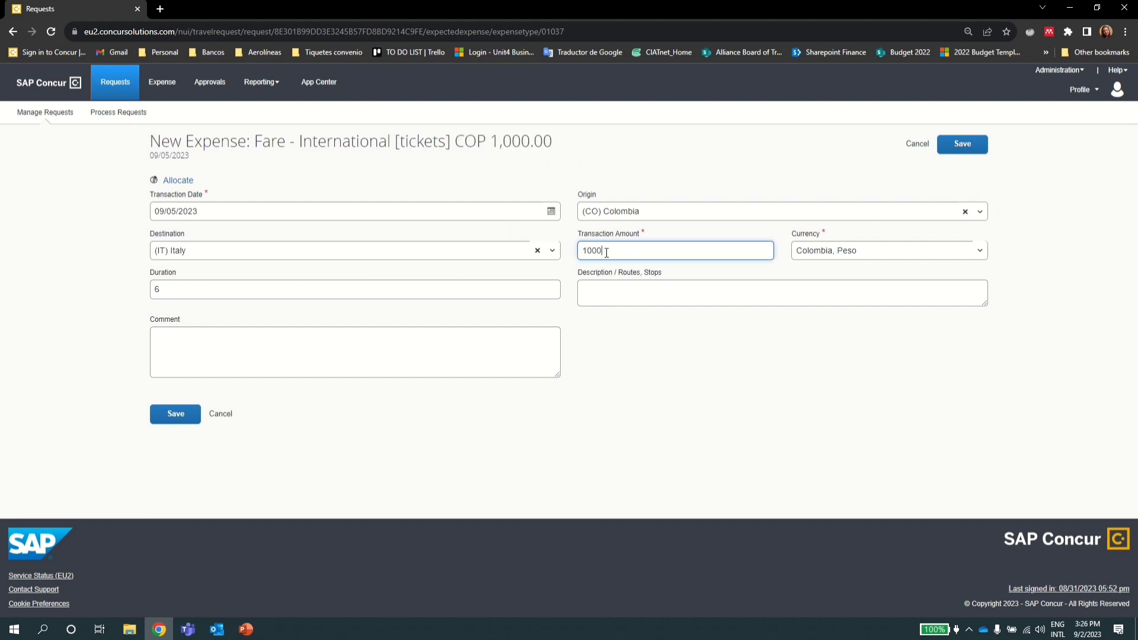
pyautogui.click(616, 294)
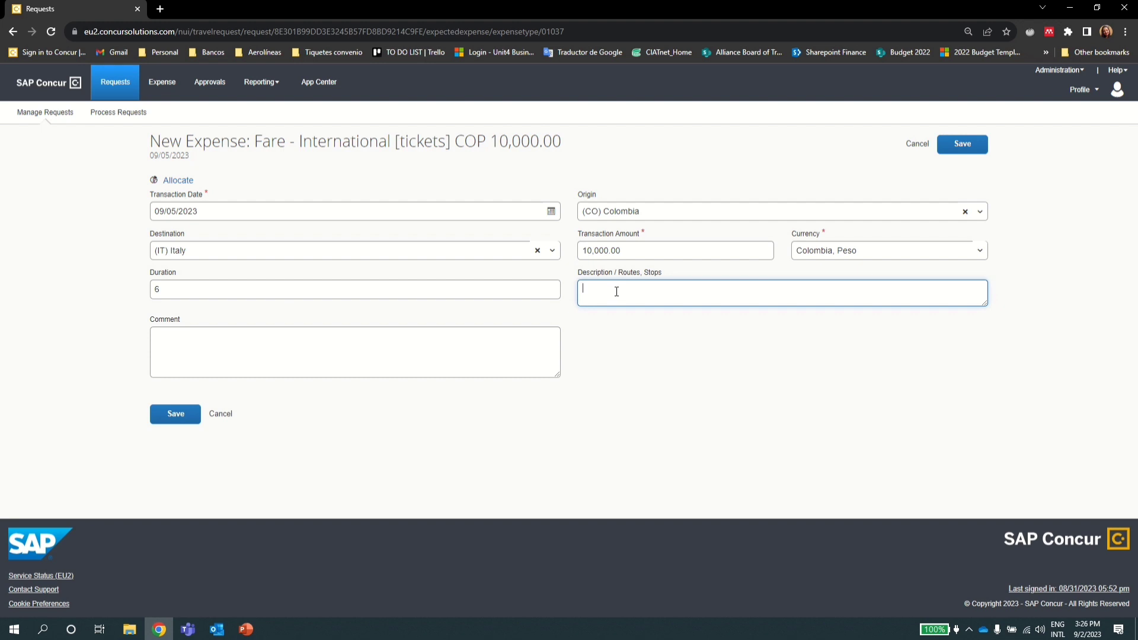
pyautogui.write('BOOKING NUMBER 123 ROUTE...')
pyautogui.click(177, 419)
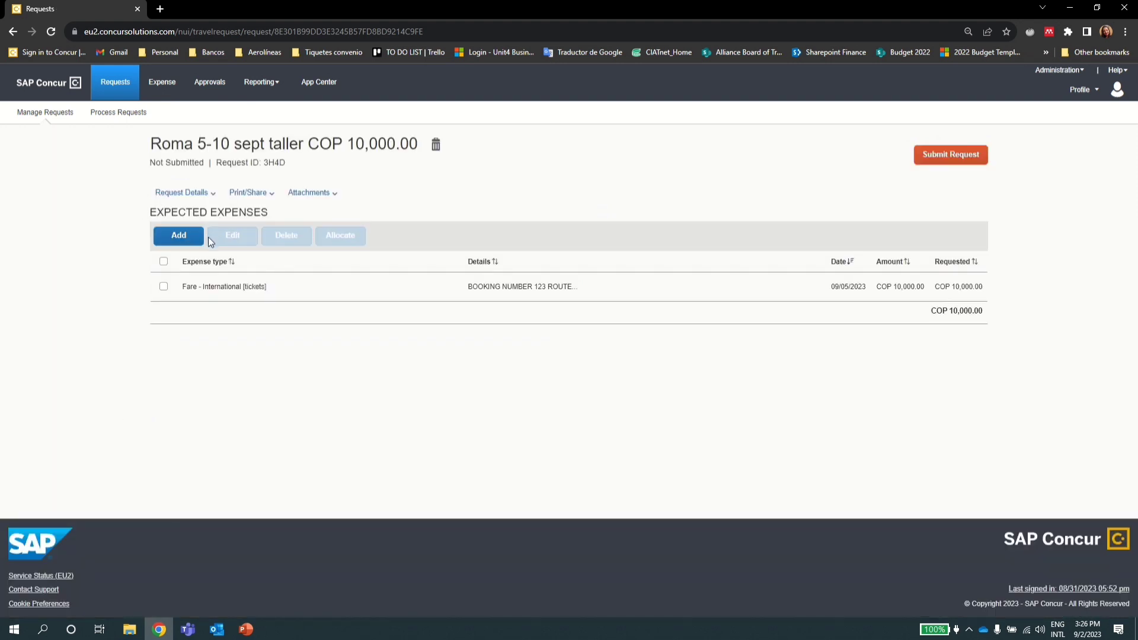
# Start a Meals and incidentals expected expense with destination country Italy (Euro) and destination city Rome
pyautogui.click(193, 240)
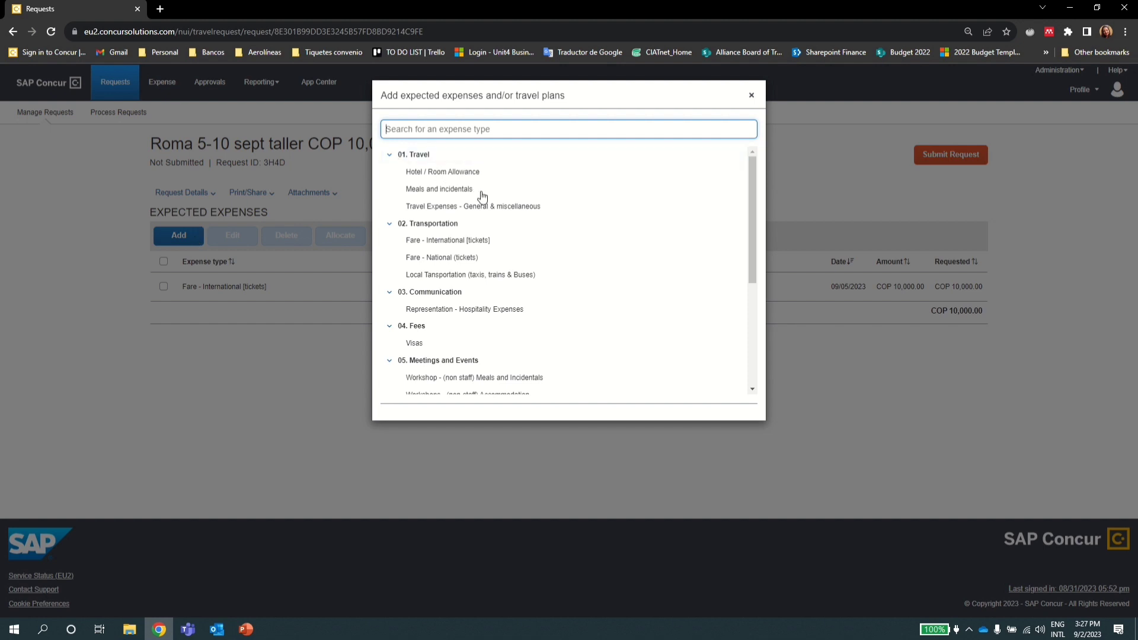
pyautogui.click(459, 189)
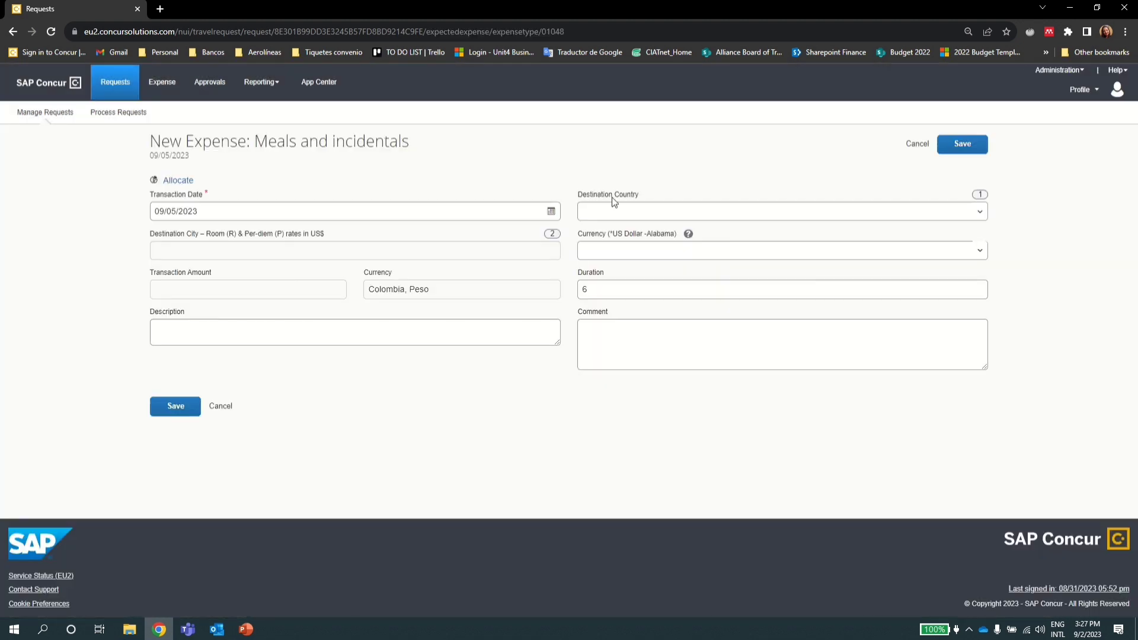
pyautogui.click(622, 215)
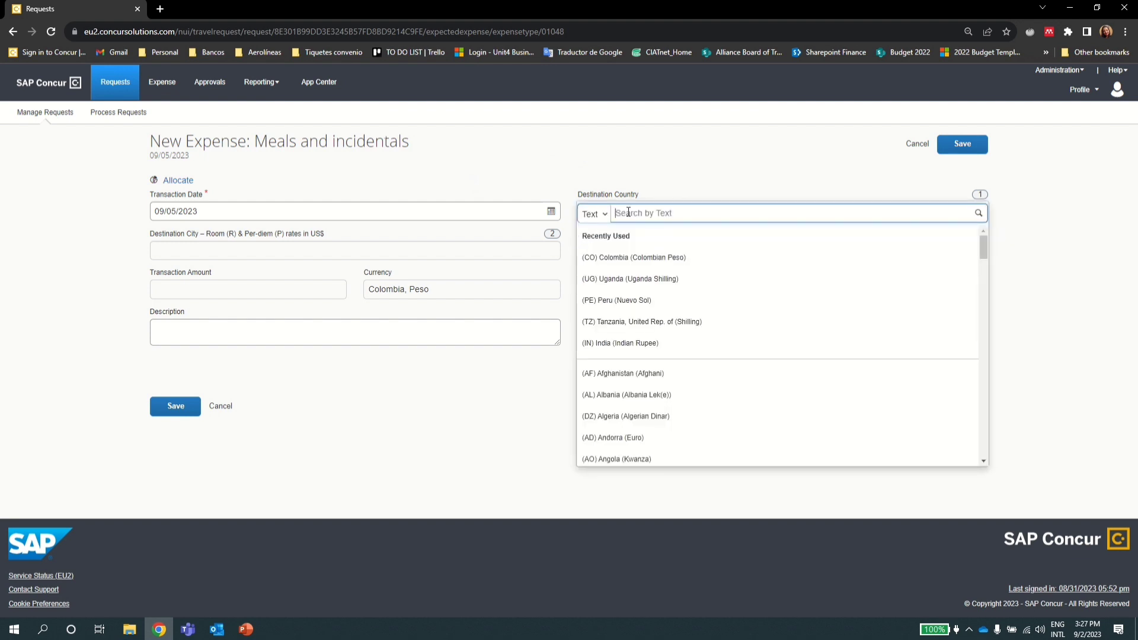
pyautogui.write('ITALY')
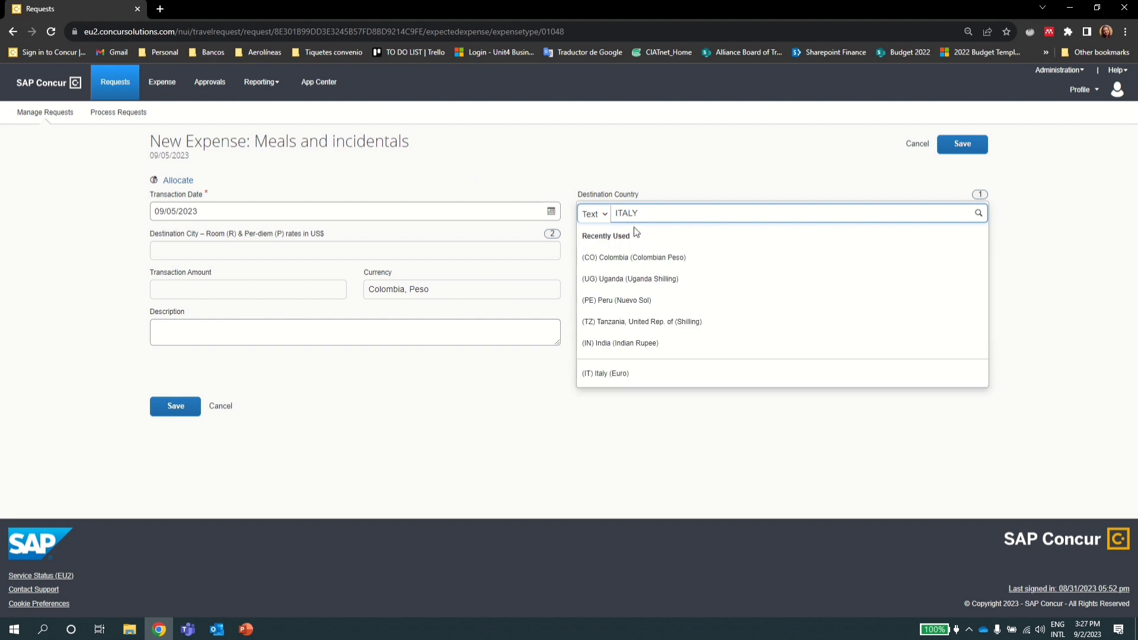
pyautogui.click(593, 373)
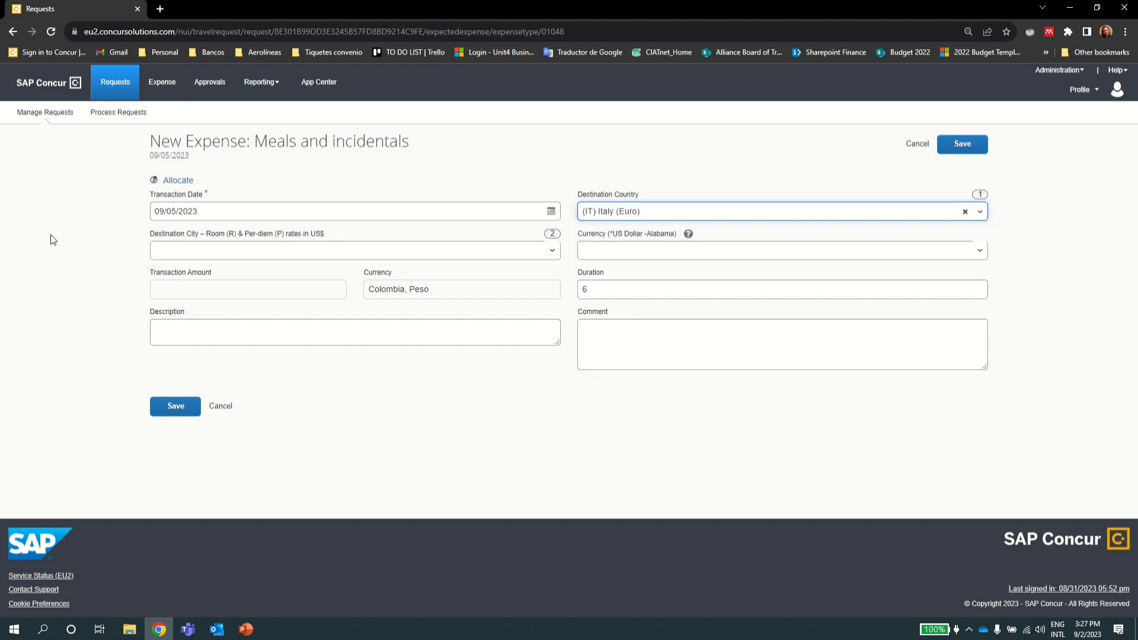
pyautogui.click(152, 253)
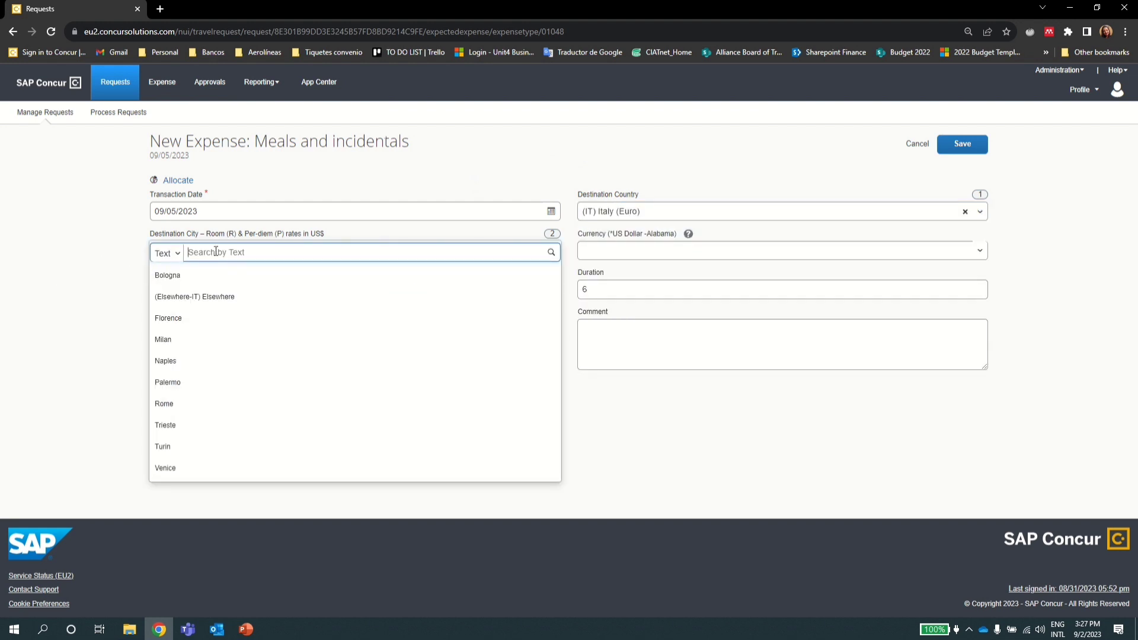
pyautogui.write('ROME')
pyautogui.click(195, 280)
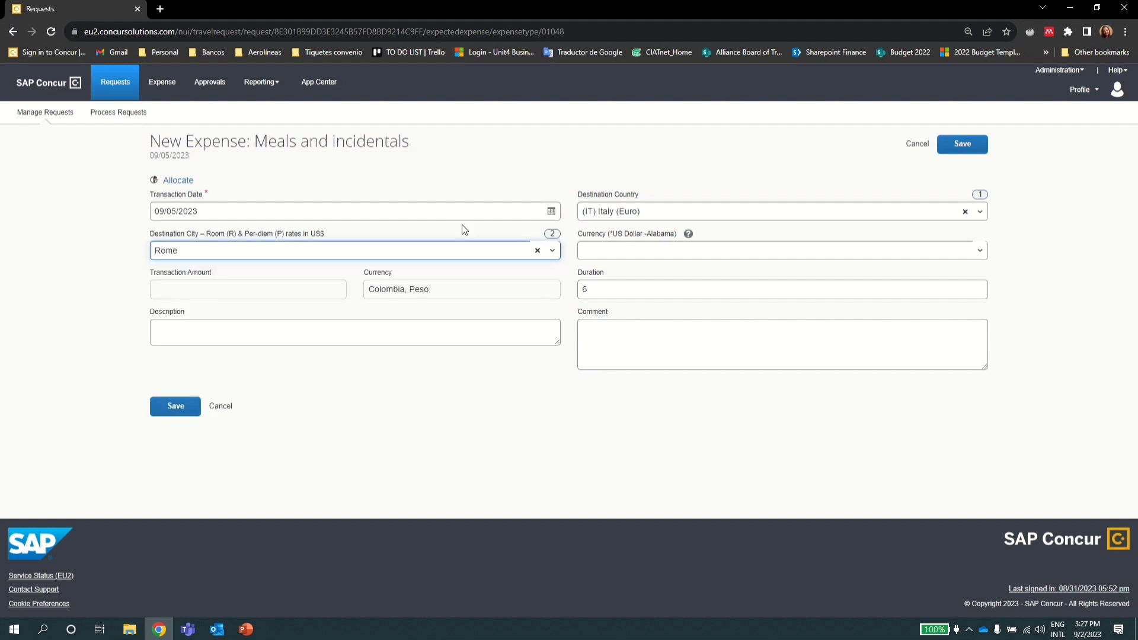
# Set the meals expense's currency to *US Dollars, Alabama, accept the currency change, and save the expense
pyautogui.click(590, 256)
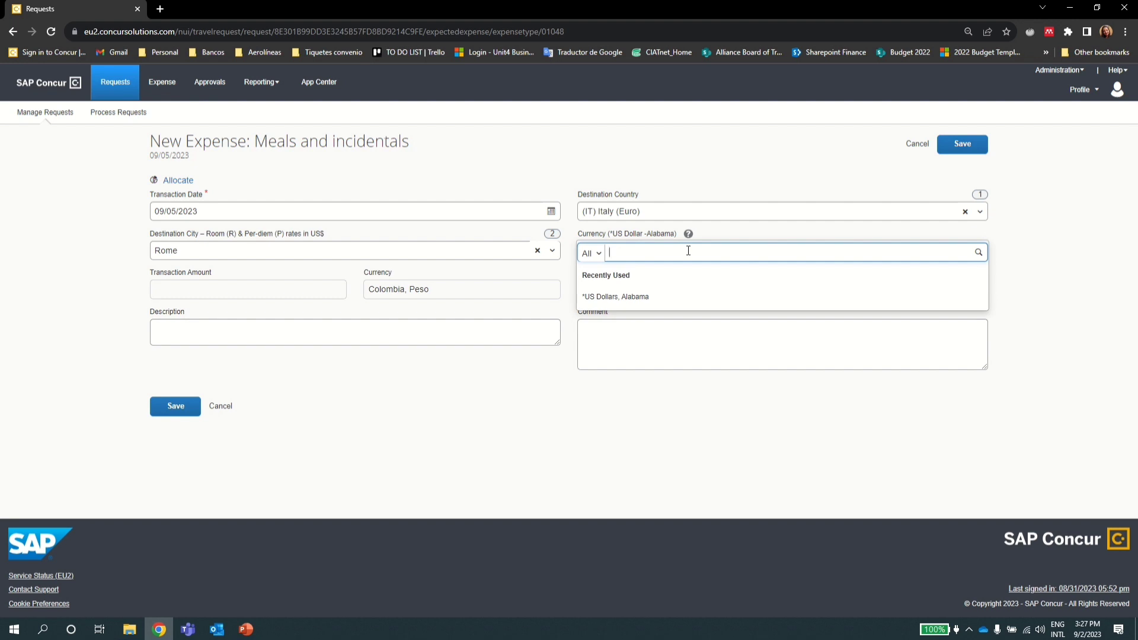
pyautogui.write('*UD')
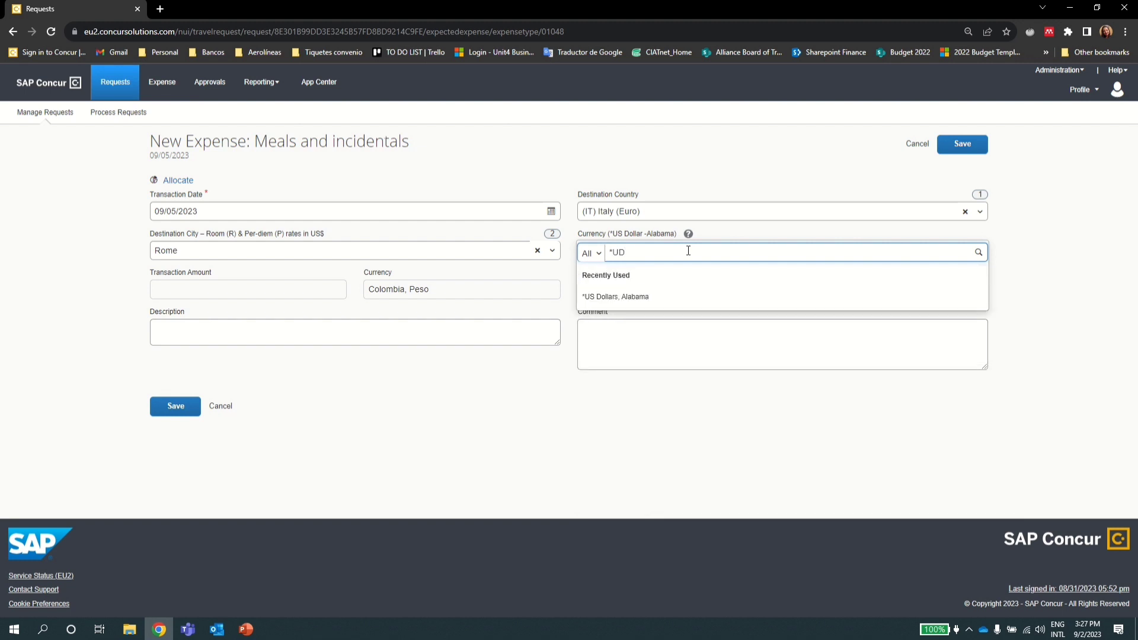
pyautogui.press('BackSpace')
pyautogui.write('S')
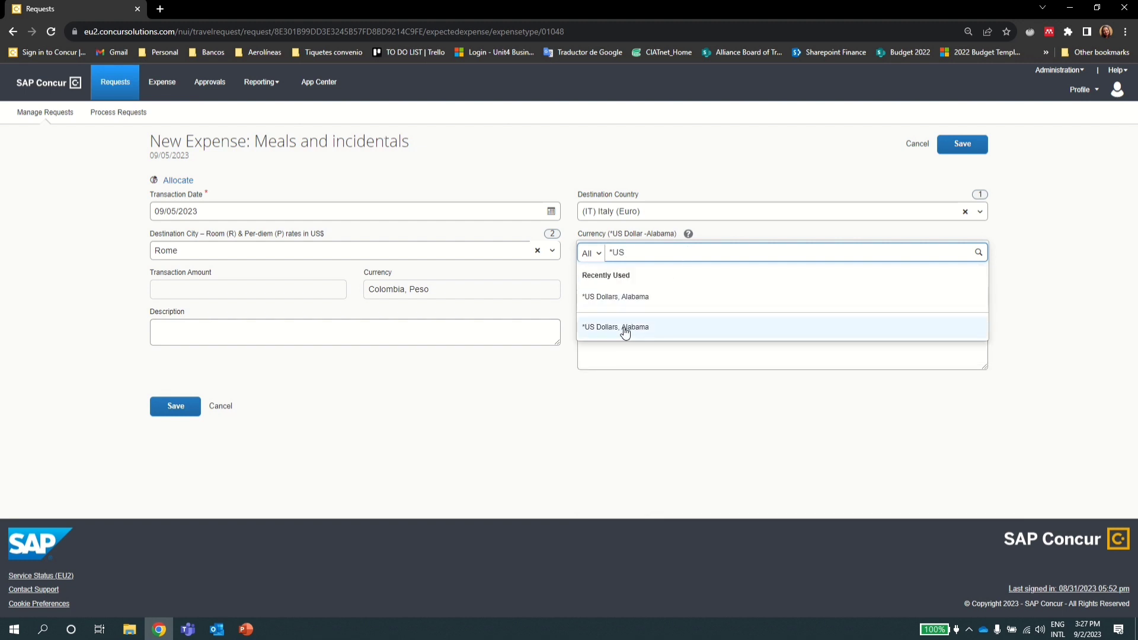
pyautogui.click(625, 332)
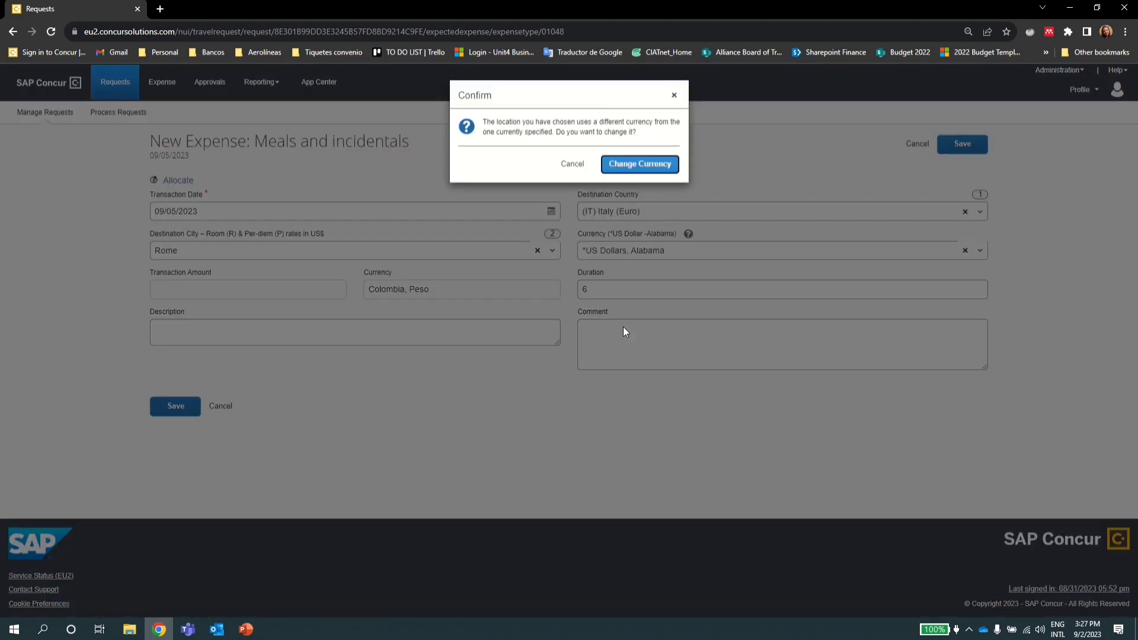
pyautogui.click(657, 166)
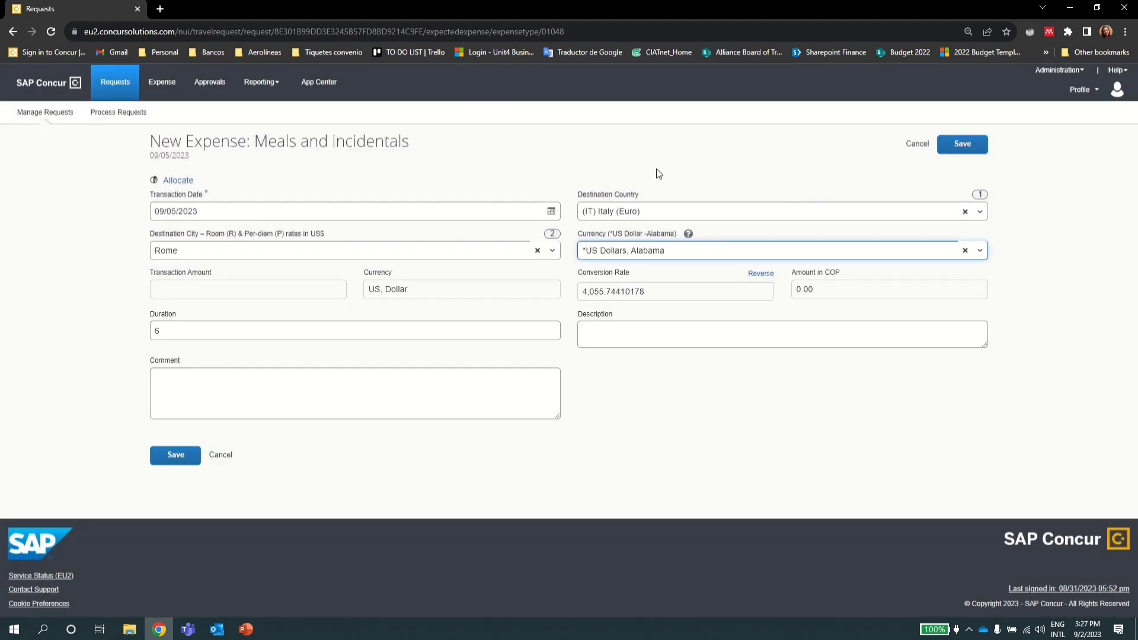
pyautogui.click(189, 461)
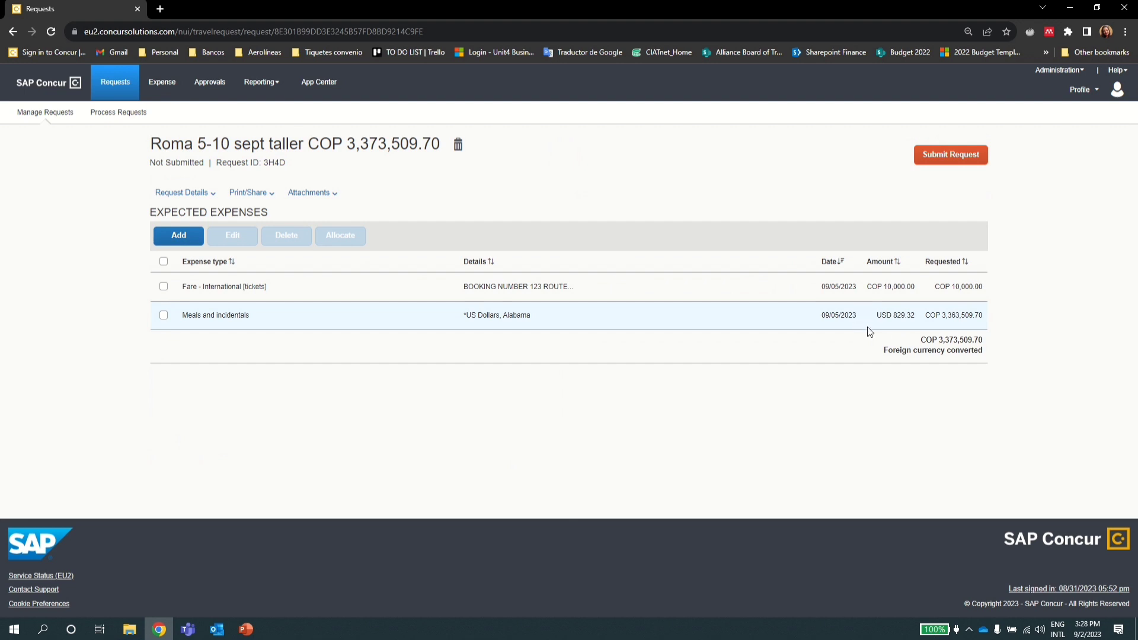
# Start a Hotel / Room Allowance expected expense with destination country Italy (Euro) and destination city Rome
pyautogui.click(196, 243)
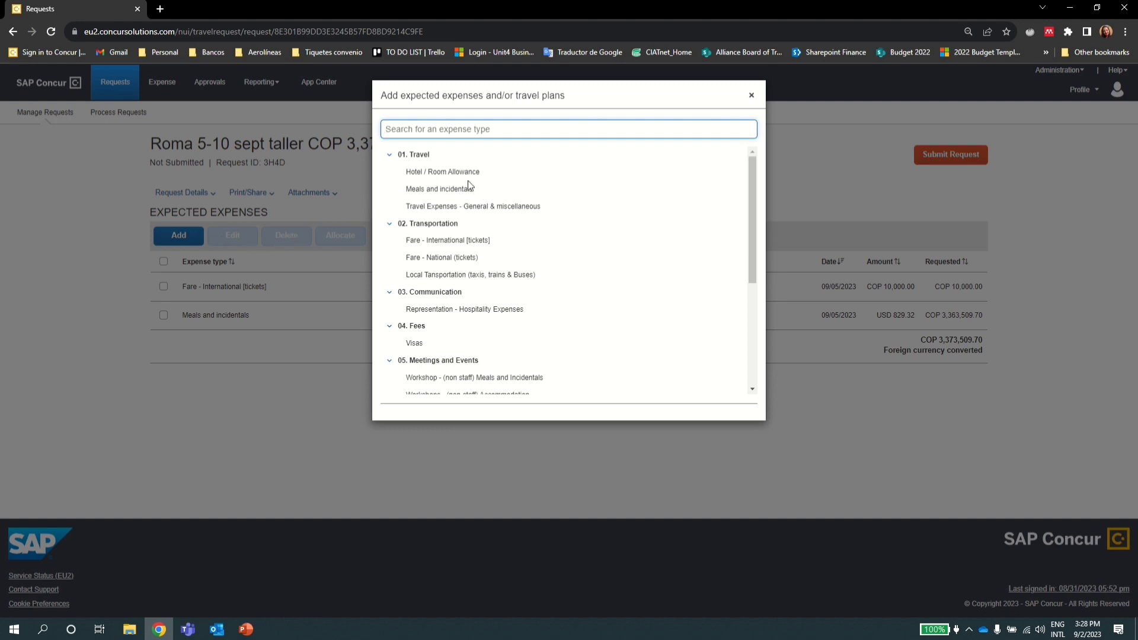
pyautogui.click(471, 172)
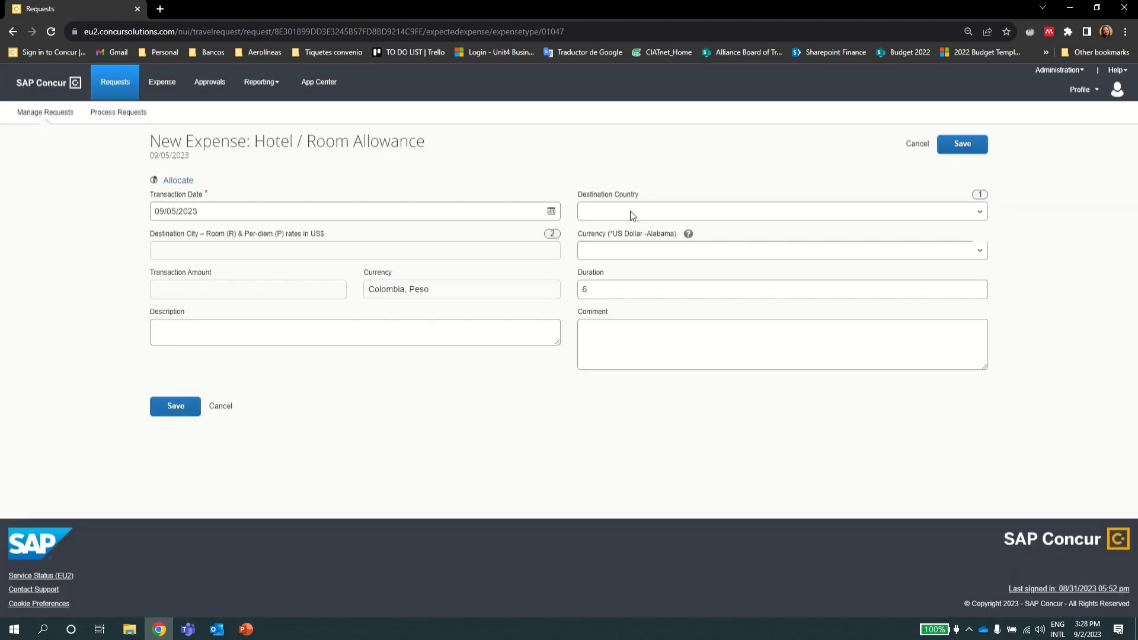
pyautogui.click(632, 215)
pyautogui.write('ITALY')
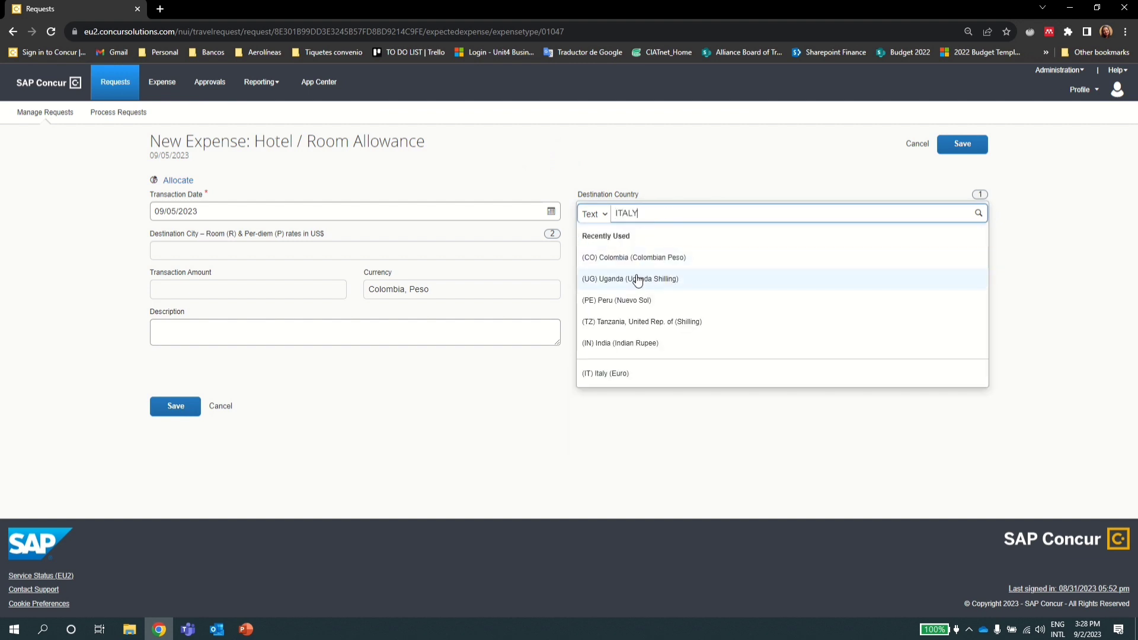
pyautogui.click(594, 374)
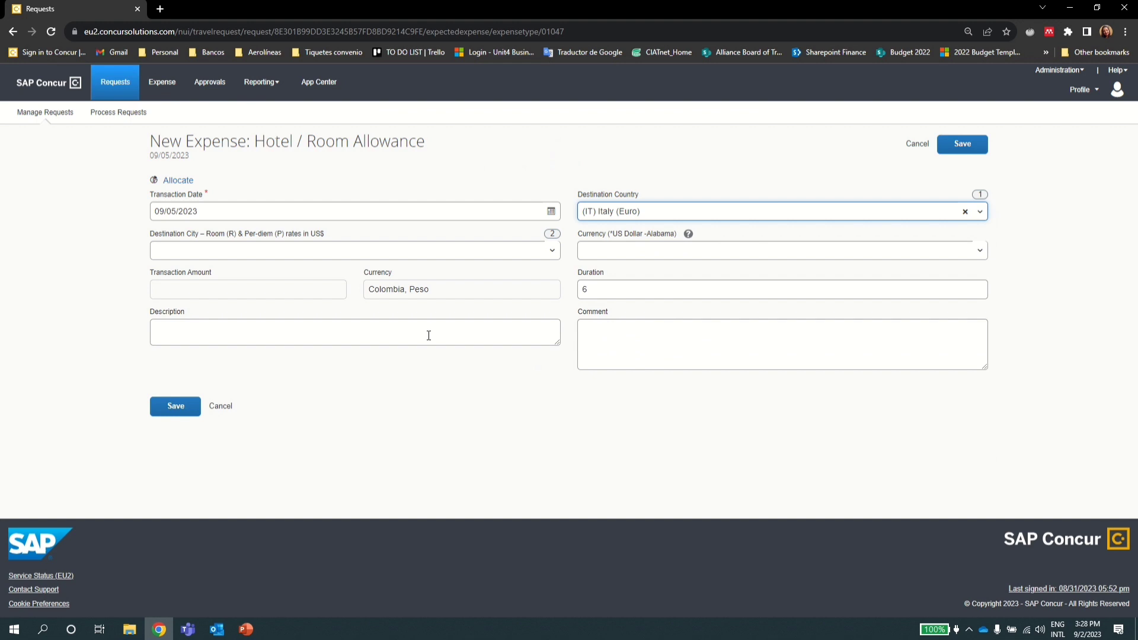
pyautogui.click(229, 255)
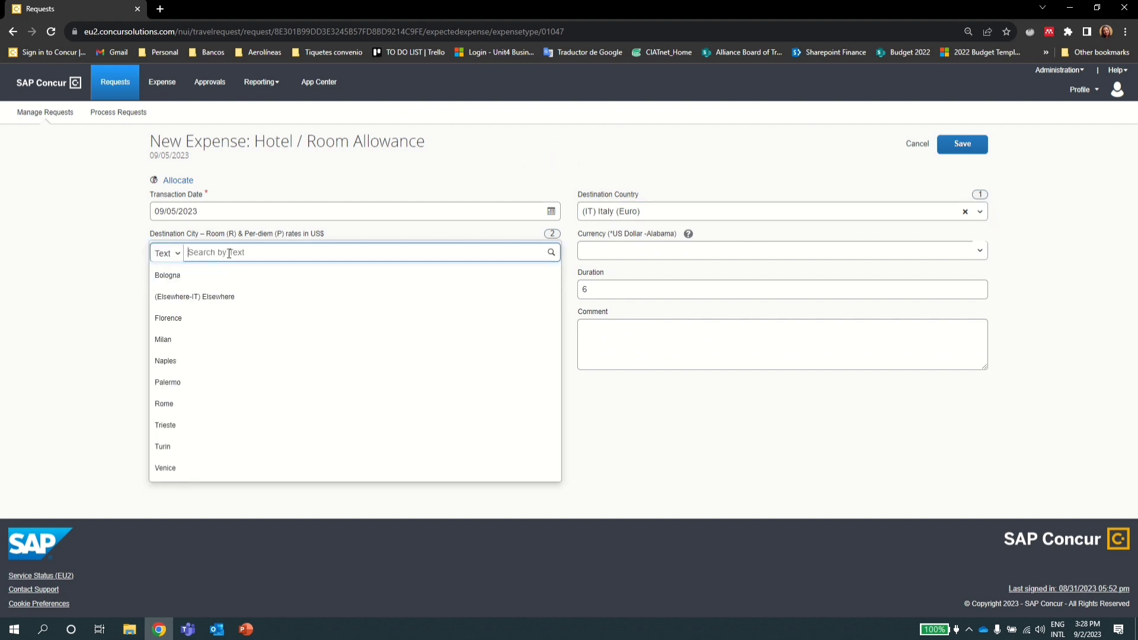
pyautogui.write('ROME')
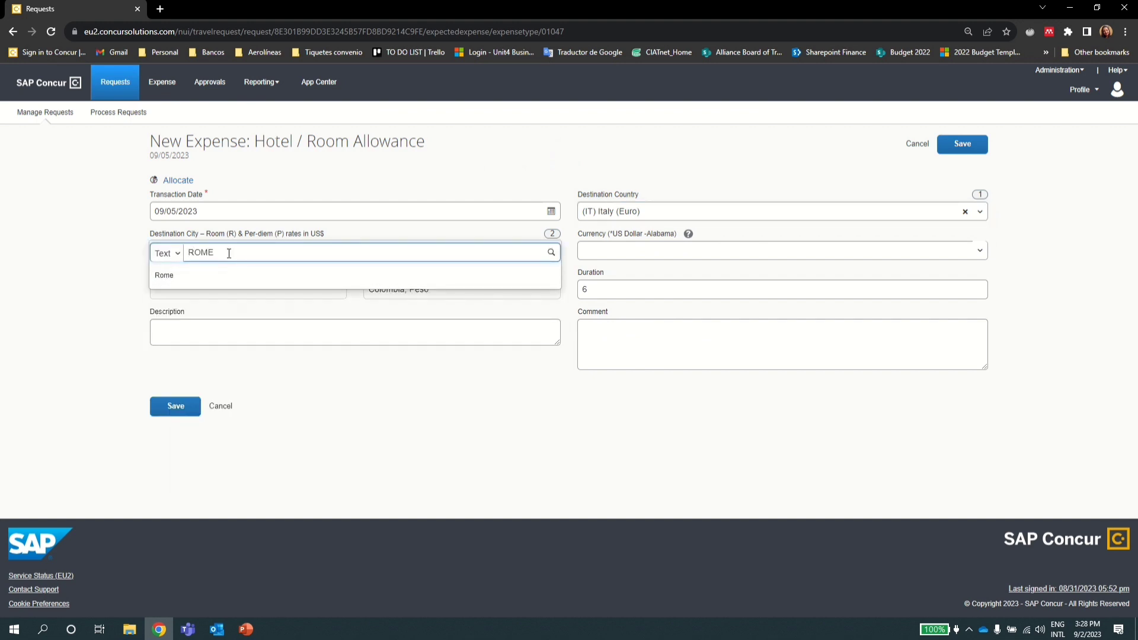
pyautogui.click(190, 276)
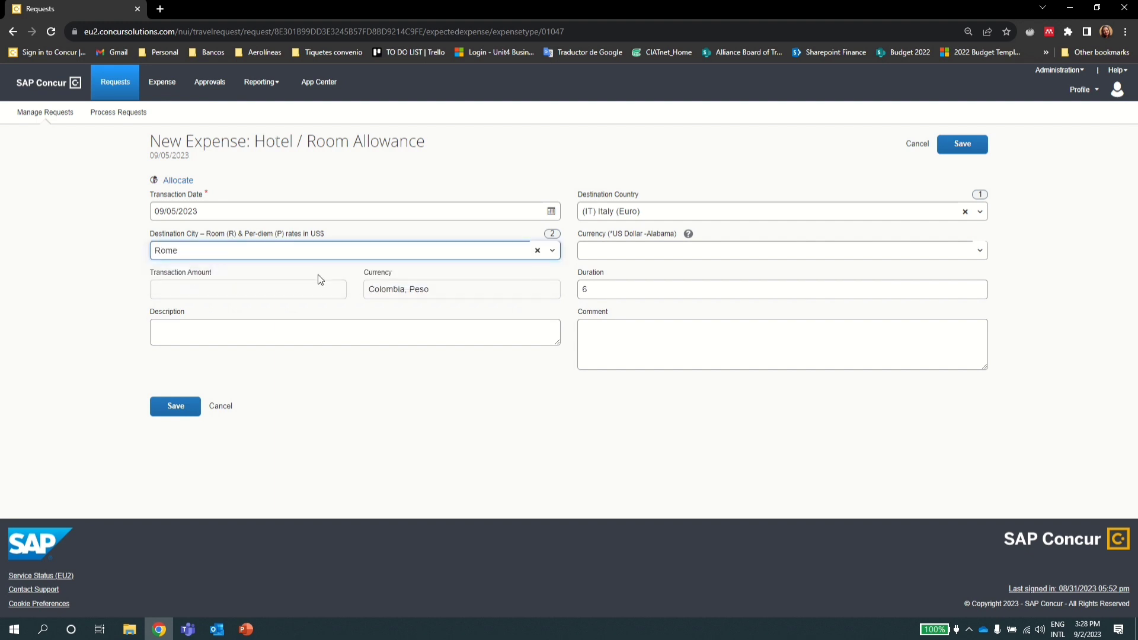
# Set the hotel expense's currency to *US Dollars, Alabama, accept the currency change, and save the expense
pyautogui.click(602, 251)
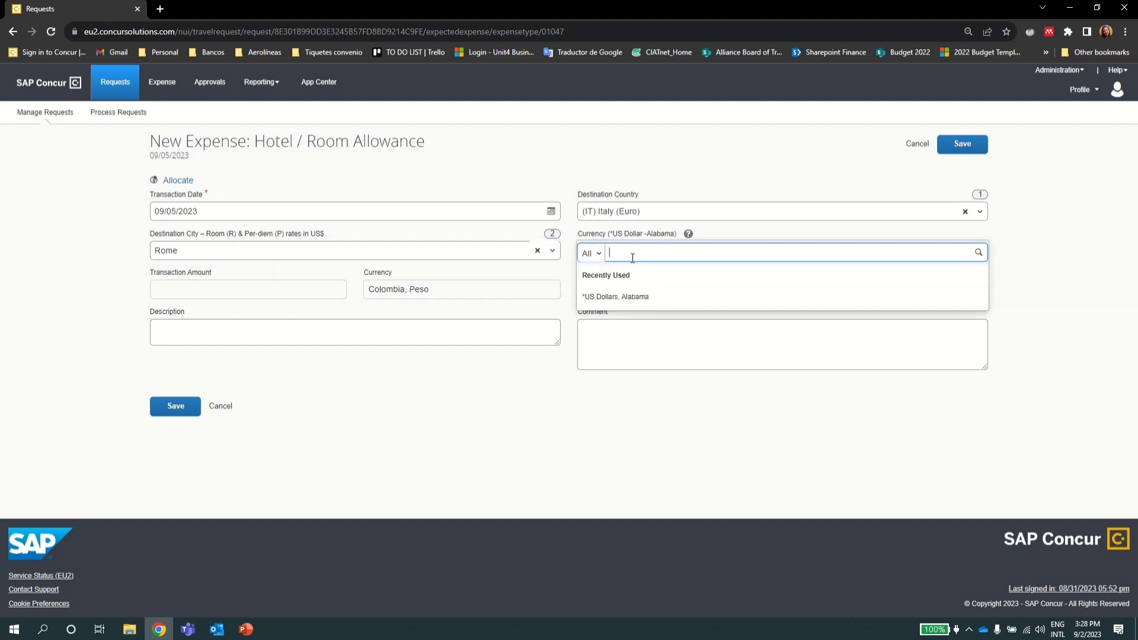
pyautogui.write('*US')
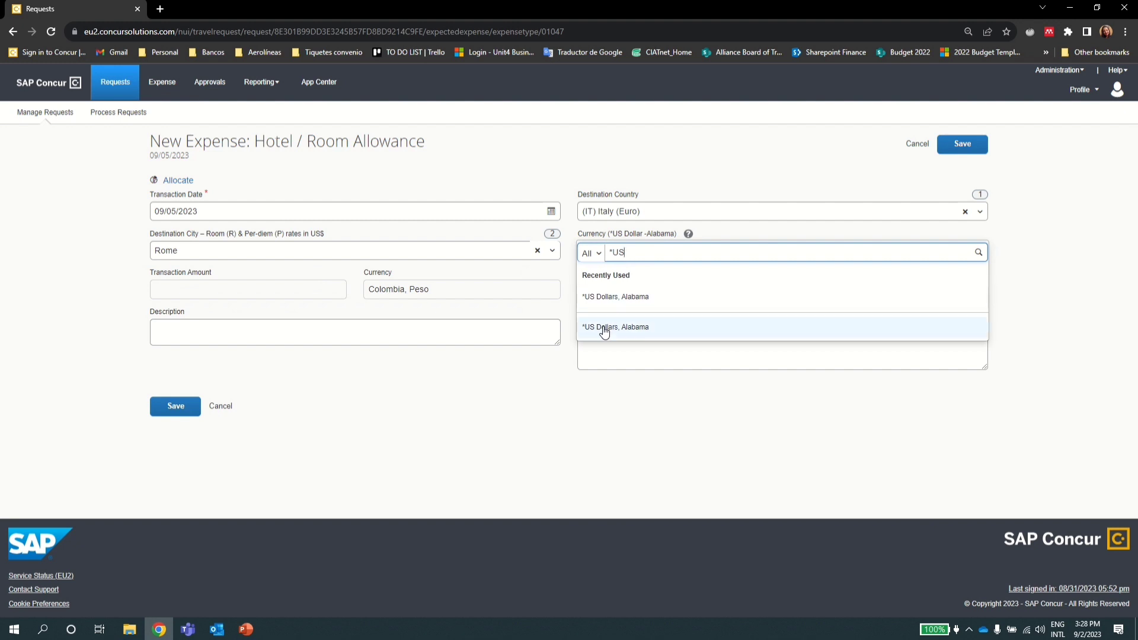
pyautogui.click(604, 327)
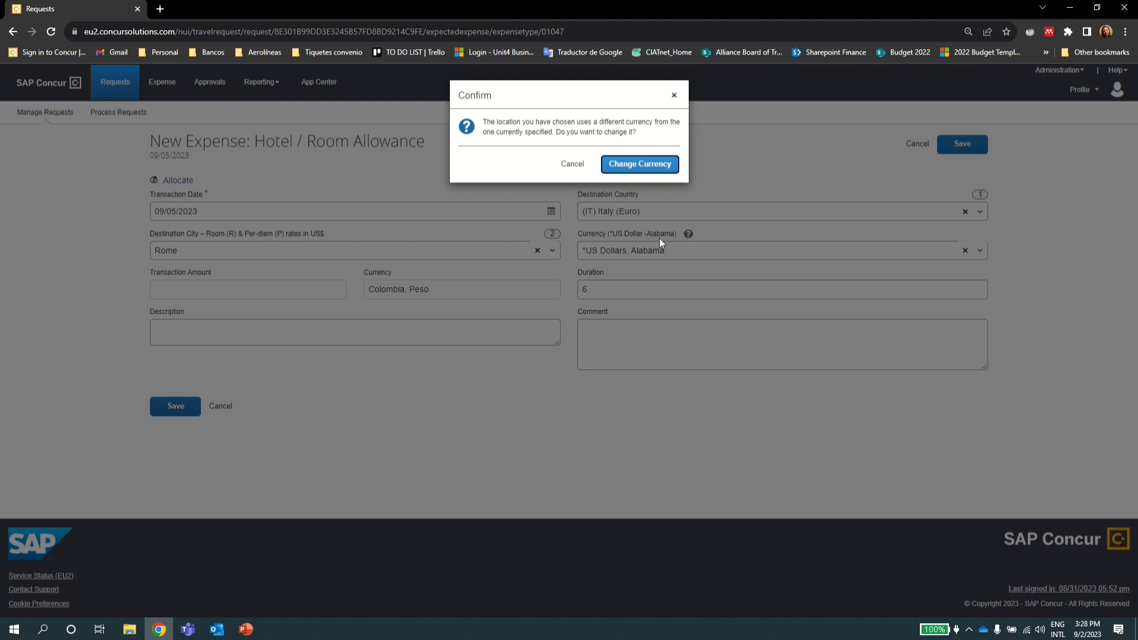
pyautogui.click(672, 167)
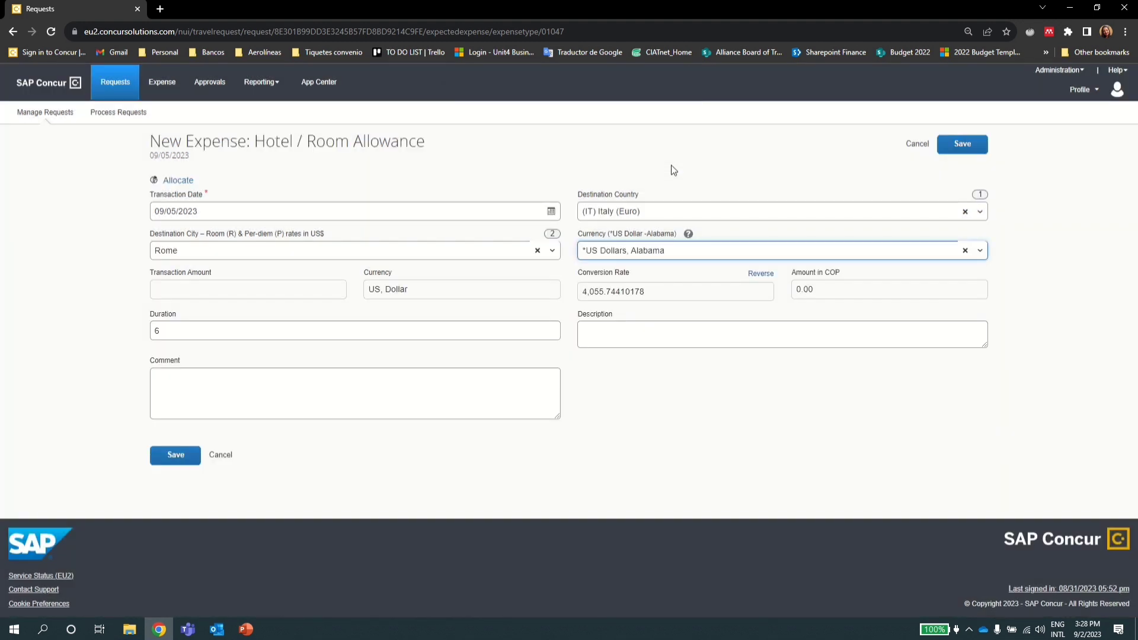
pyautogui.click(193, 461)
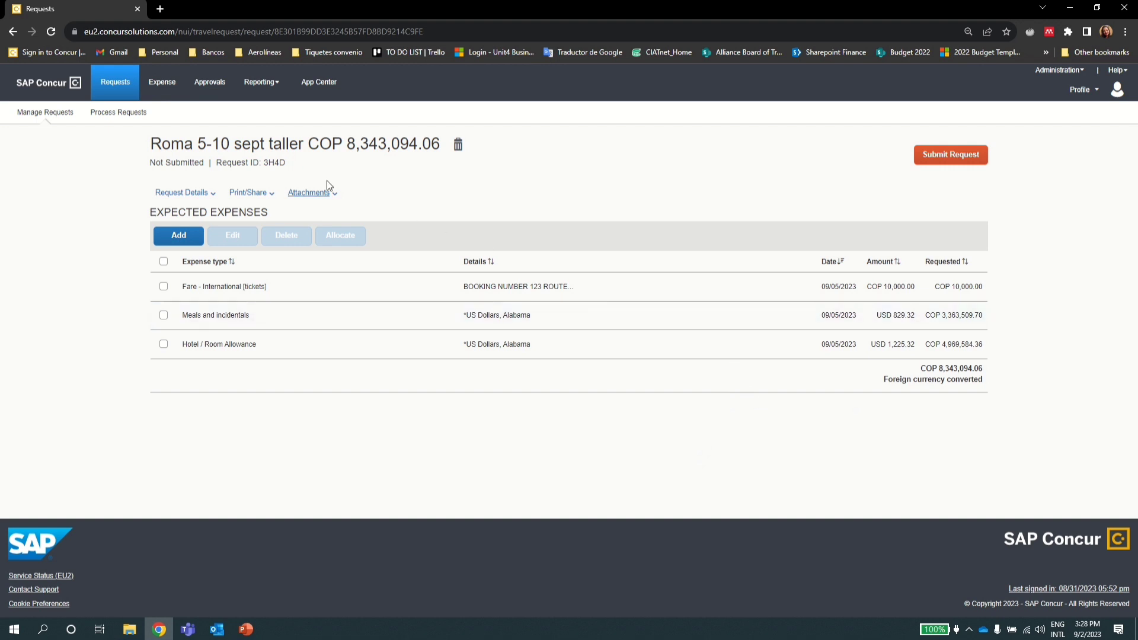
# Add a cash advance of 100 in US, Dollar to the request, leaving its comment empty, and save it
pyautogui.click(212, 196)
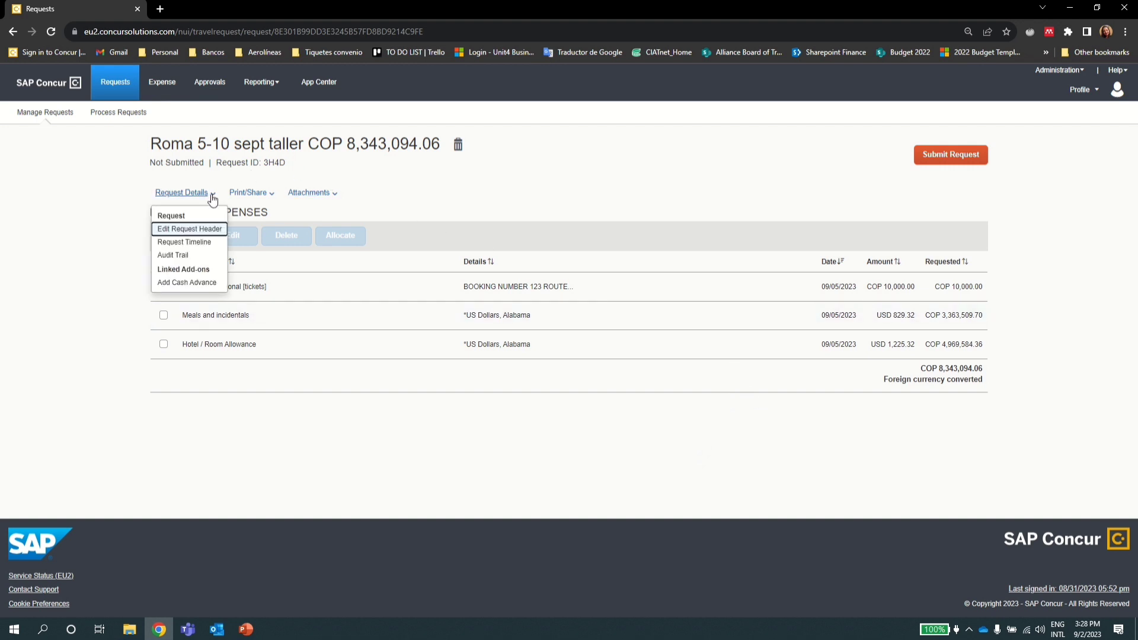
pyautogui.click(187, 284)
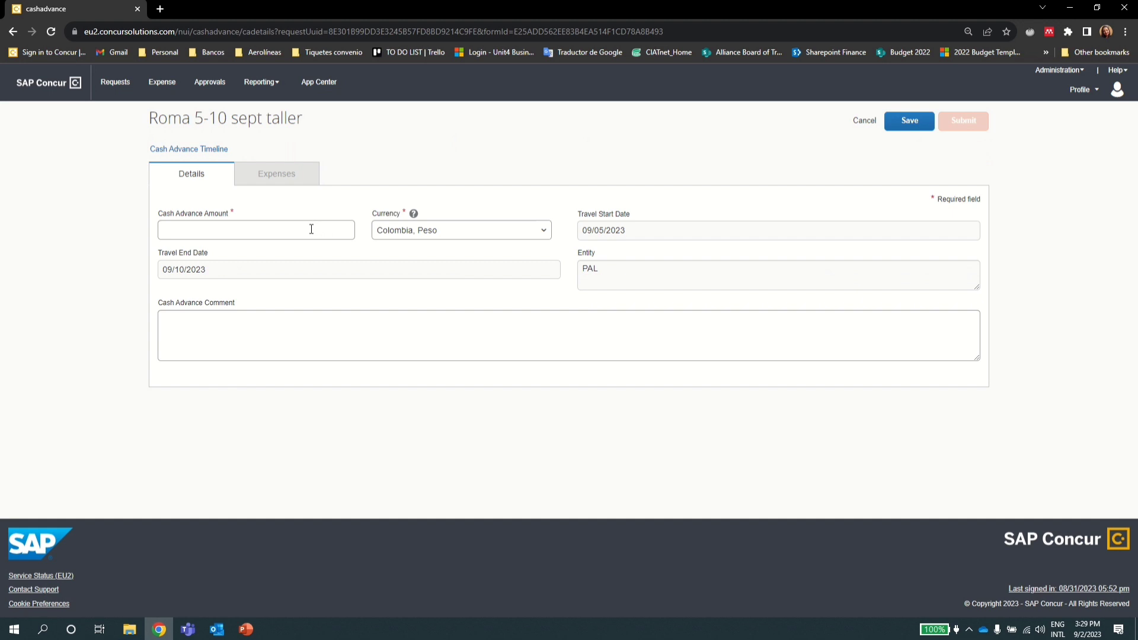
pyautogui.click(310, 230)
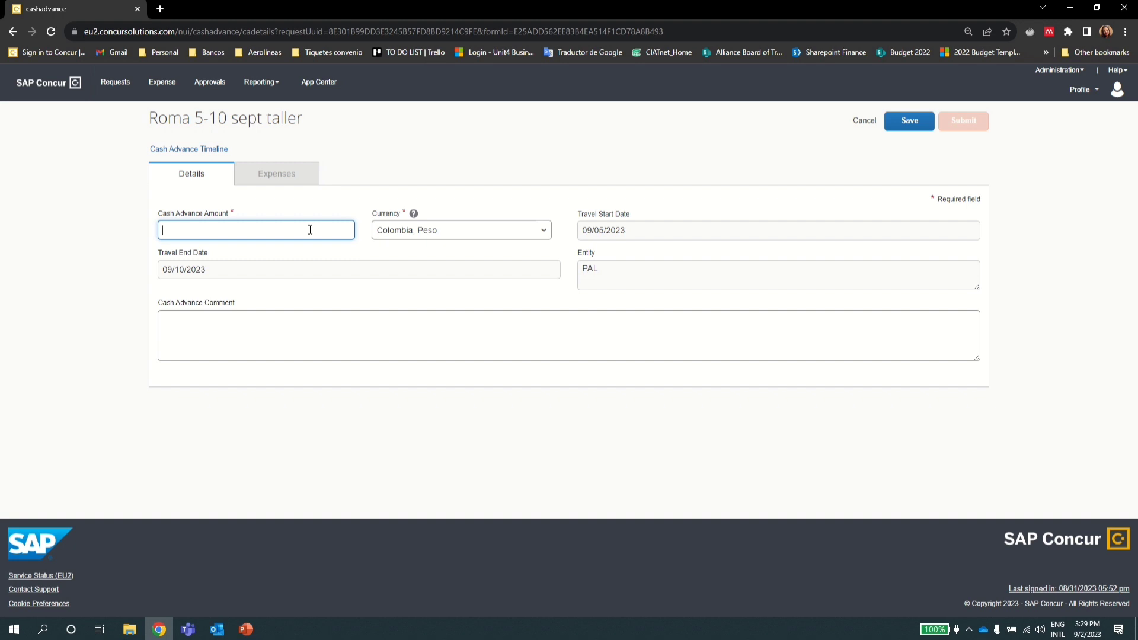
pyautogui.write('100')
pyautogui.press('Tab')
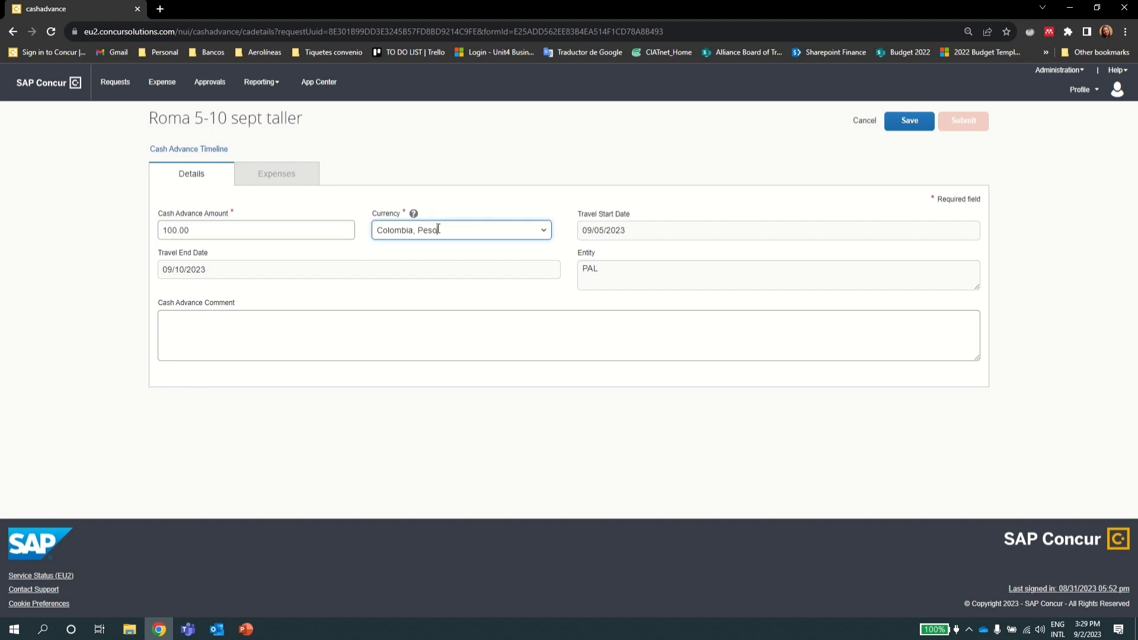
pyautogui.click(544, 232)
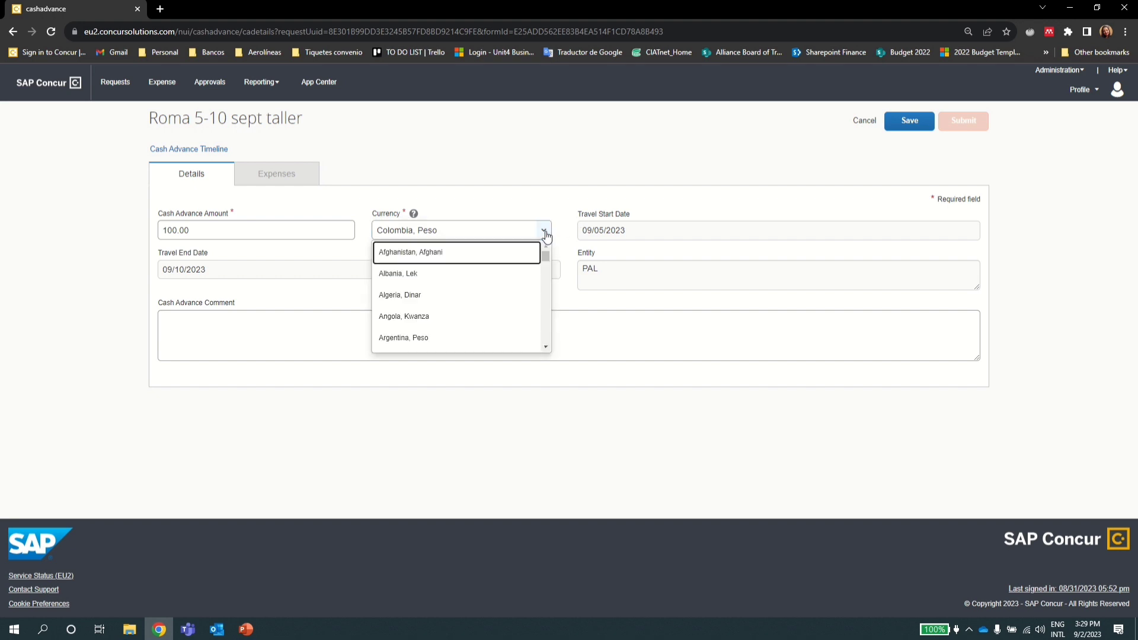
pyautogui.write('us')
pyautogui.click(463, 339)
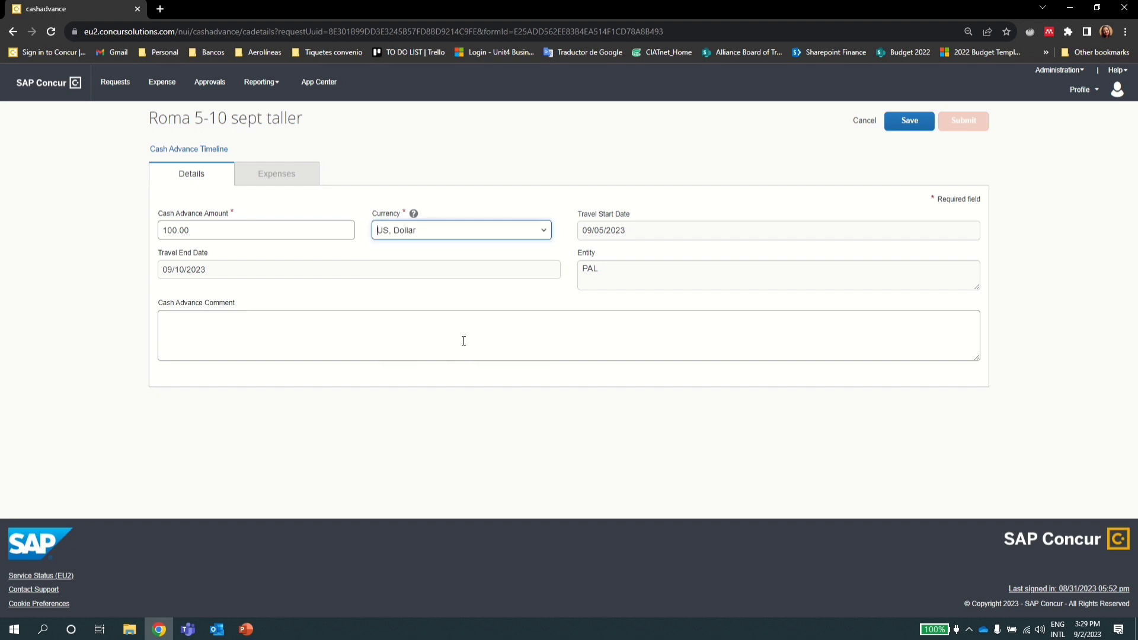
pyautogui.click(466, 337)
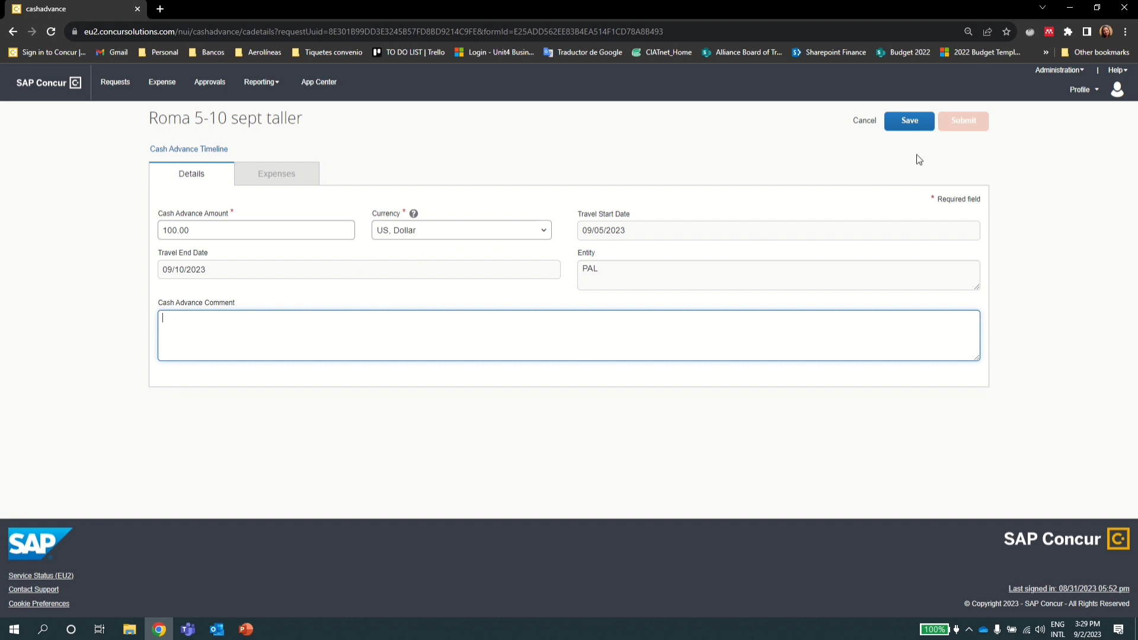
pyautogui.click(921, 123)
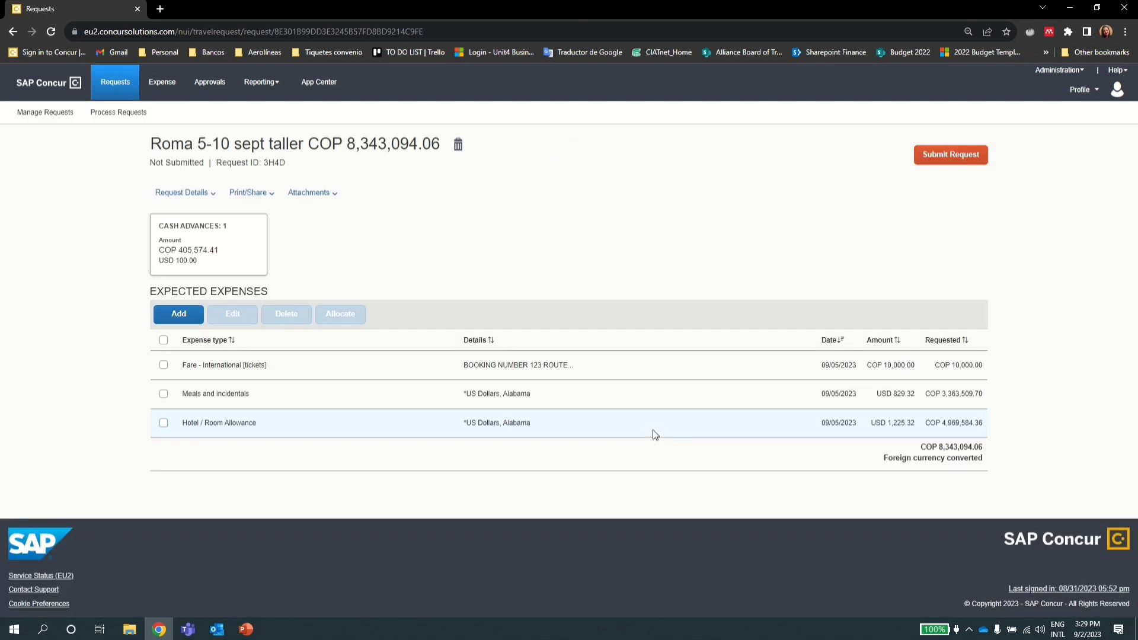
# Submit the travel request and accept the declaration of compliance with the Alliance Travel Policy
pyautogui.click(982, 164)
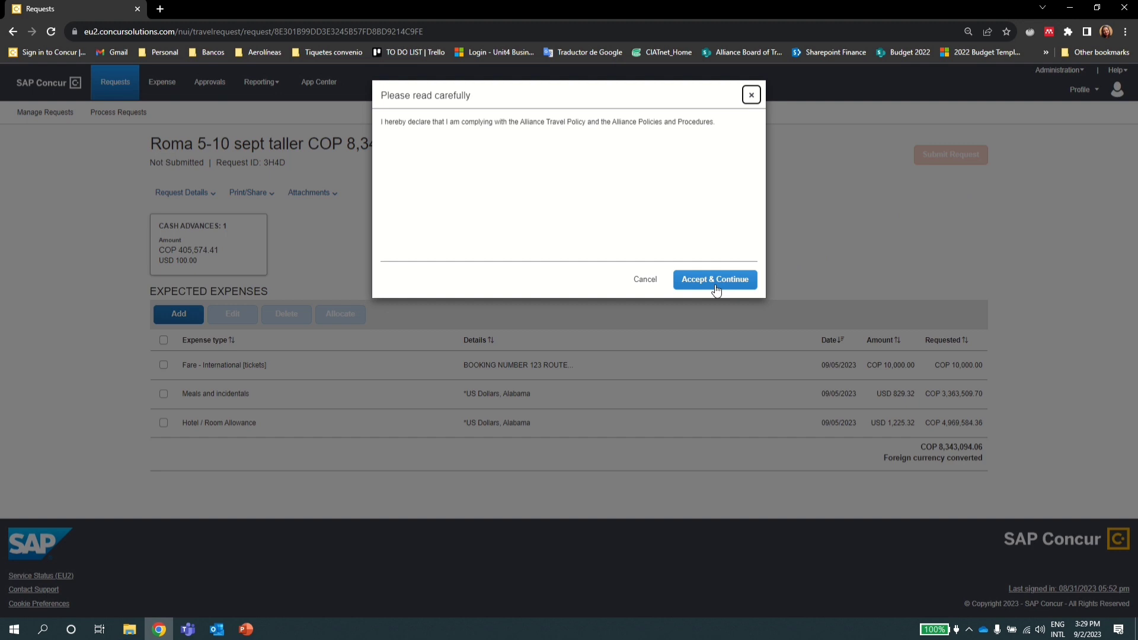
pyautogui.click(716, 288)
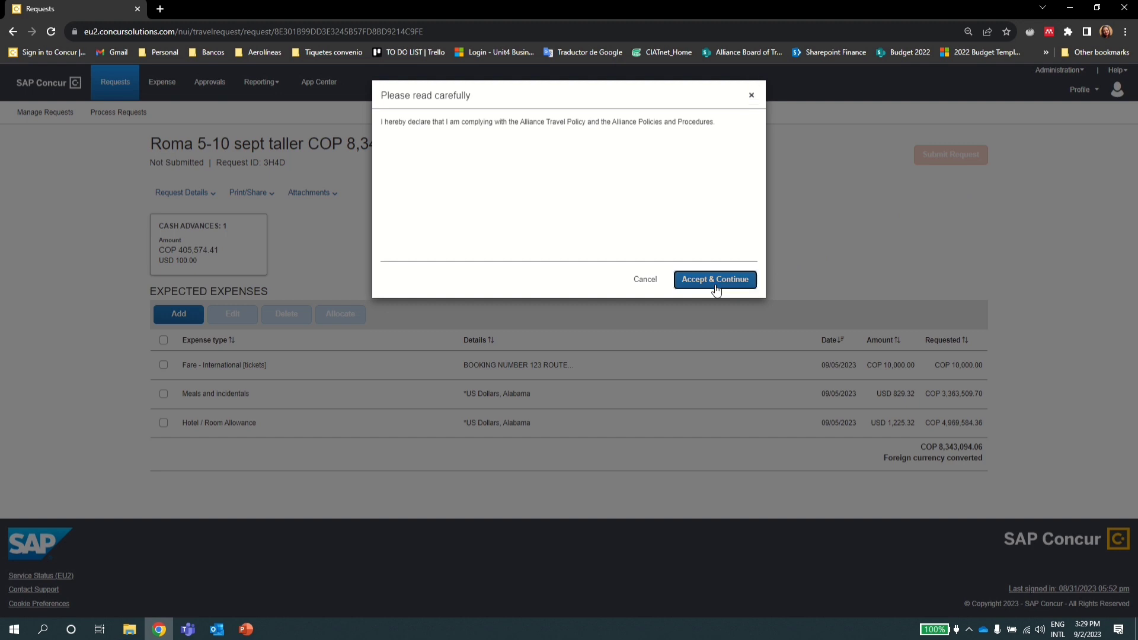